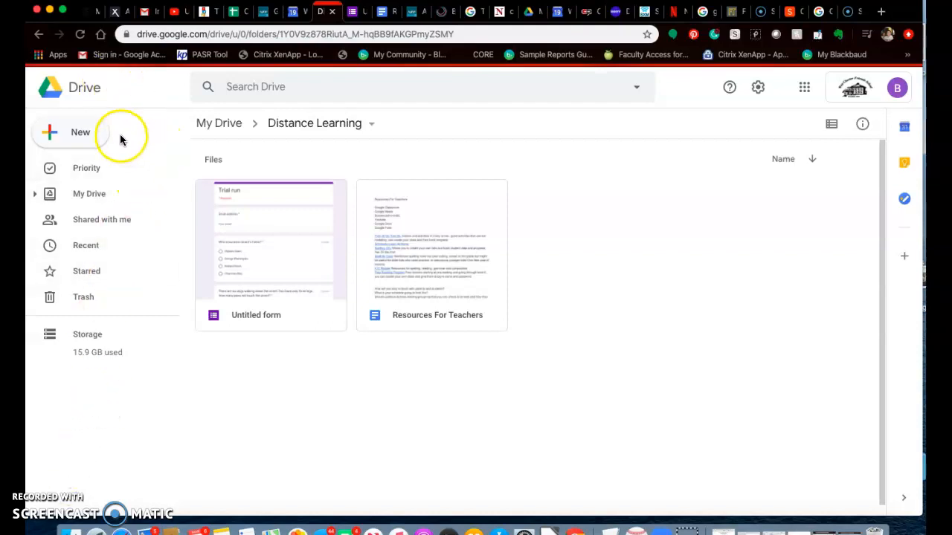
# Create a new blank Google Form in the Distance Learning folder.
pyautogui.click(85, 132)
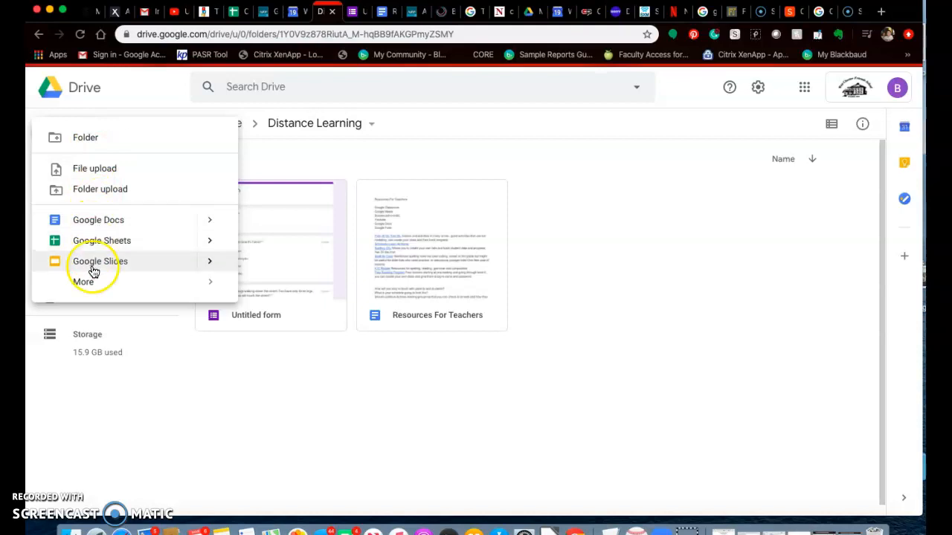
pyautogui.moveTo(93, 286)
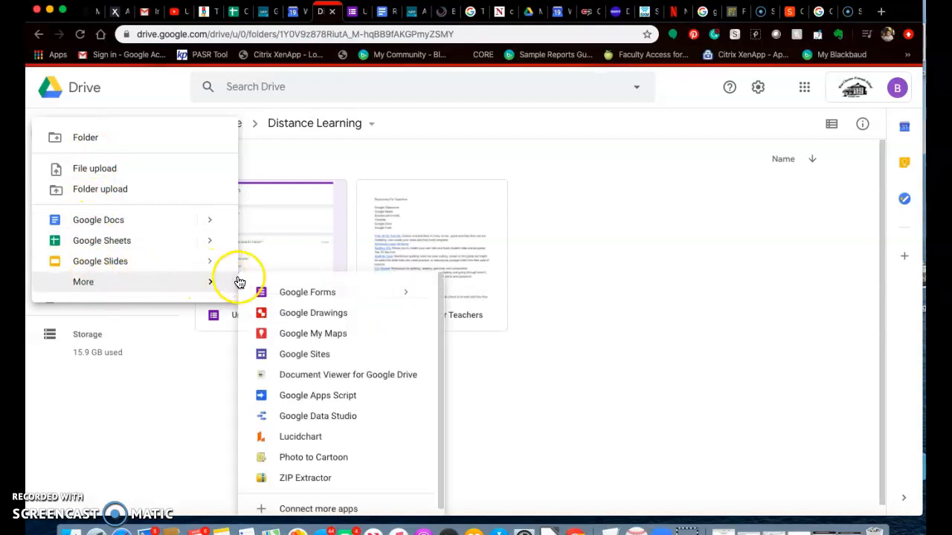
pyautogui.click(290, 293)
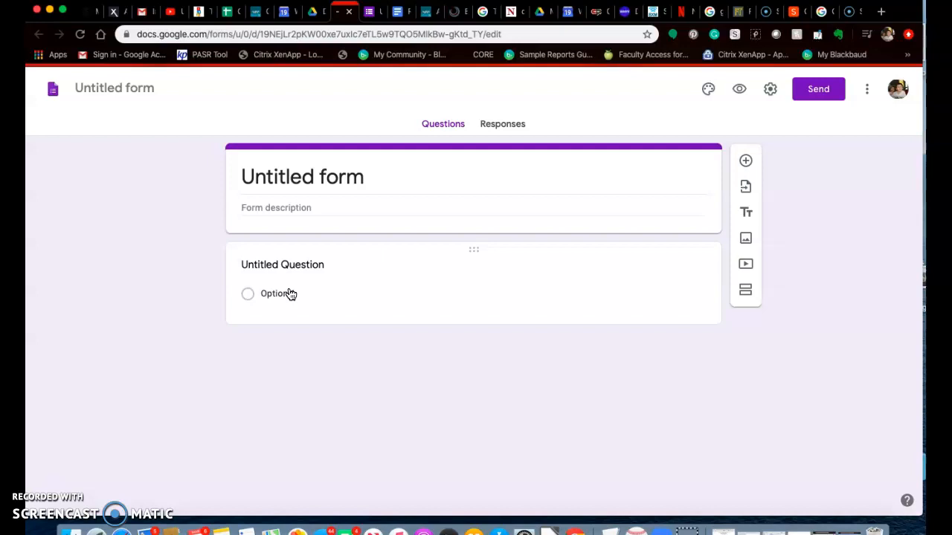
# In the form's settings, enable collecting email addresses and let respondents see summary charts and text responses.
pyautogui.click(769, 91)
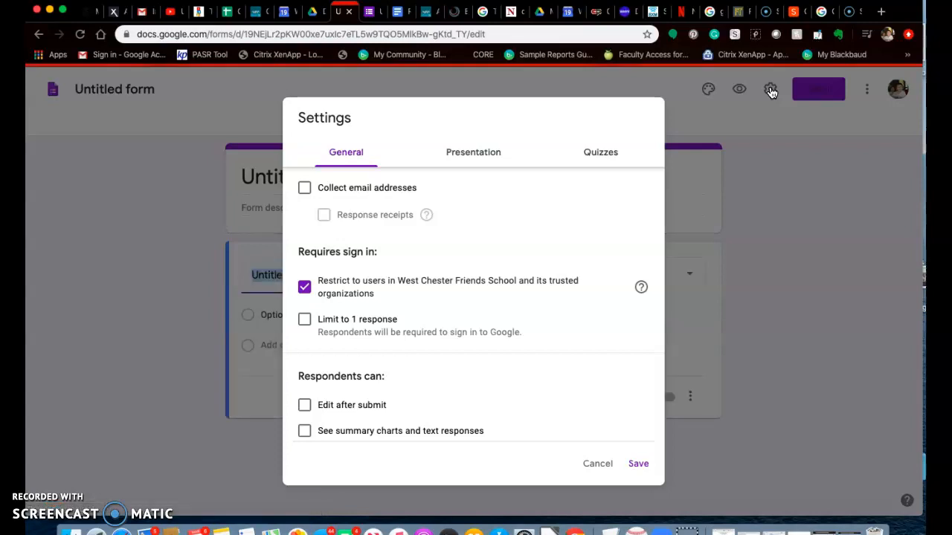
pyautogui.click(305, 190)
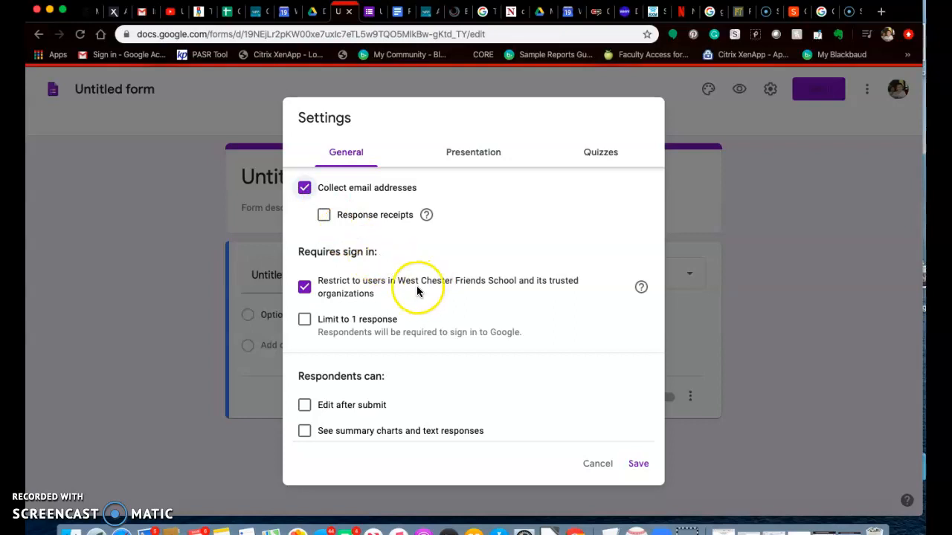
pyautogui.scroll(-1, 434, 297)
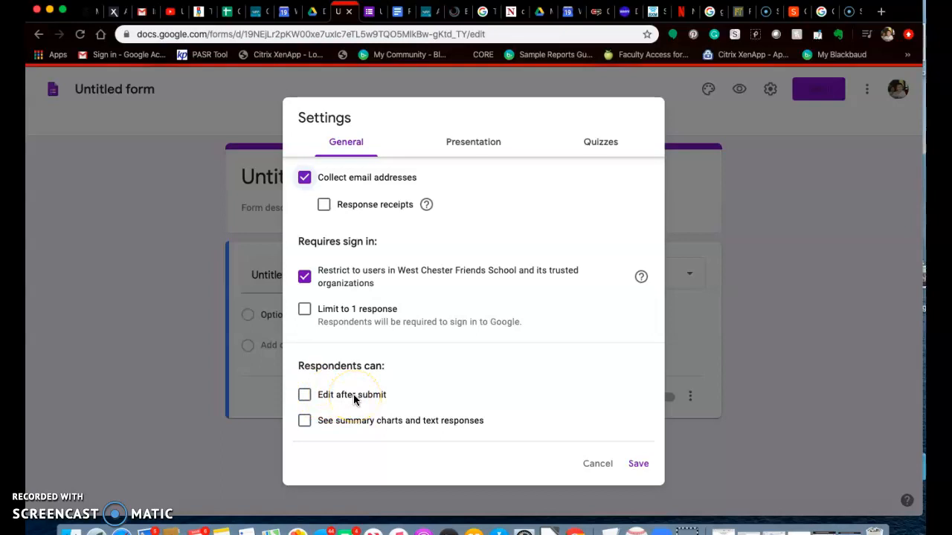
pyautogui.click(303, 422)
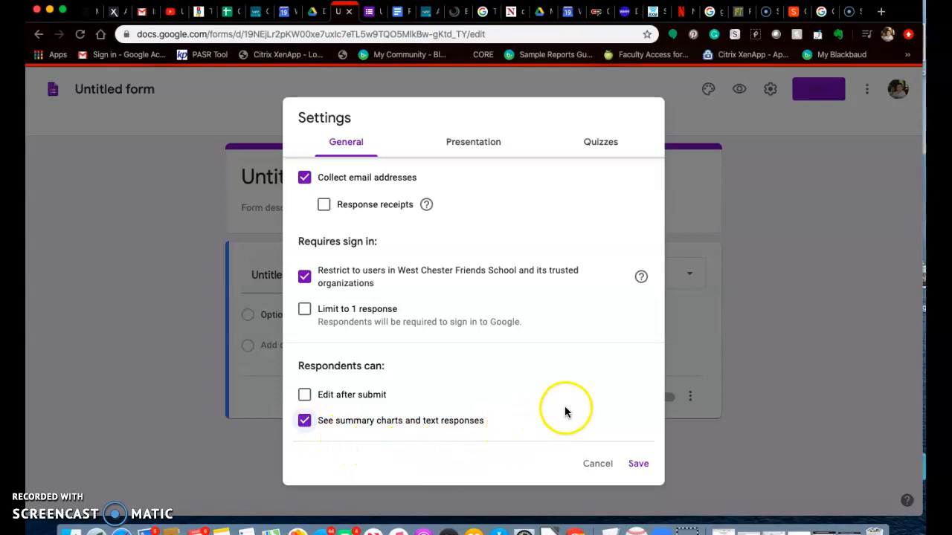
pyautogui.click(482, 146)
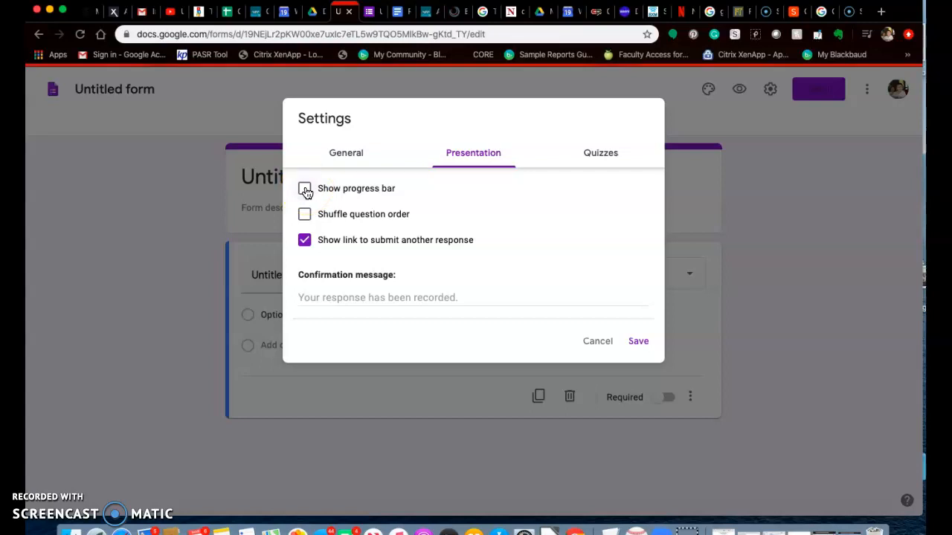
pyautogui.click(305, 215)
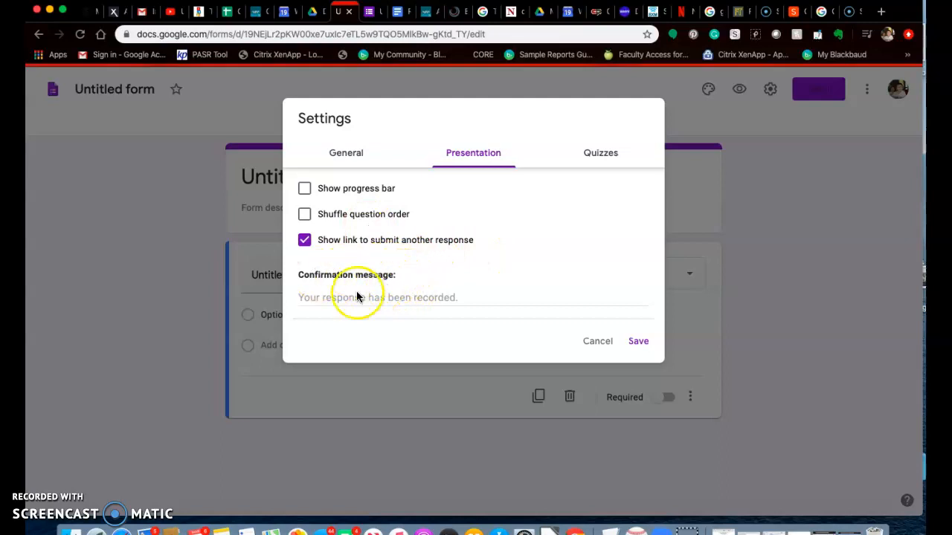
pyautogui.click(468, 298)
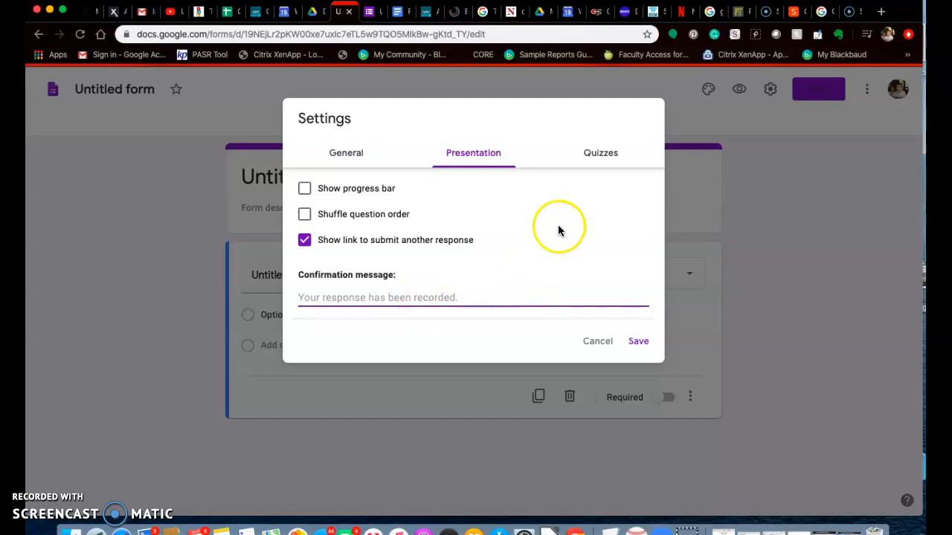
# Make the form a quiz and save the form settings.
pyautogui.click(603, 153)
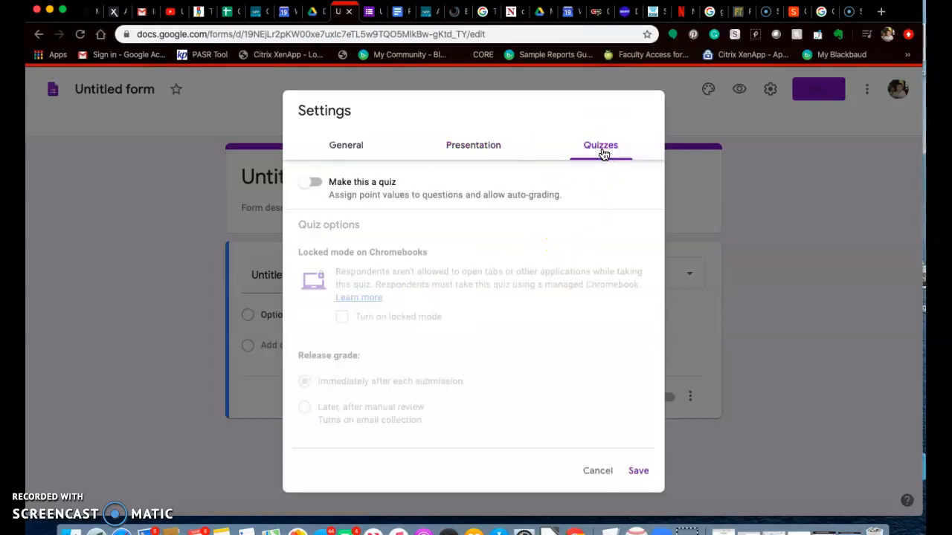
pyautogui.click(308, 184)
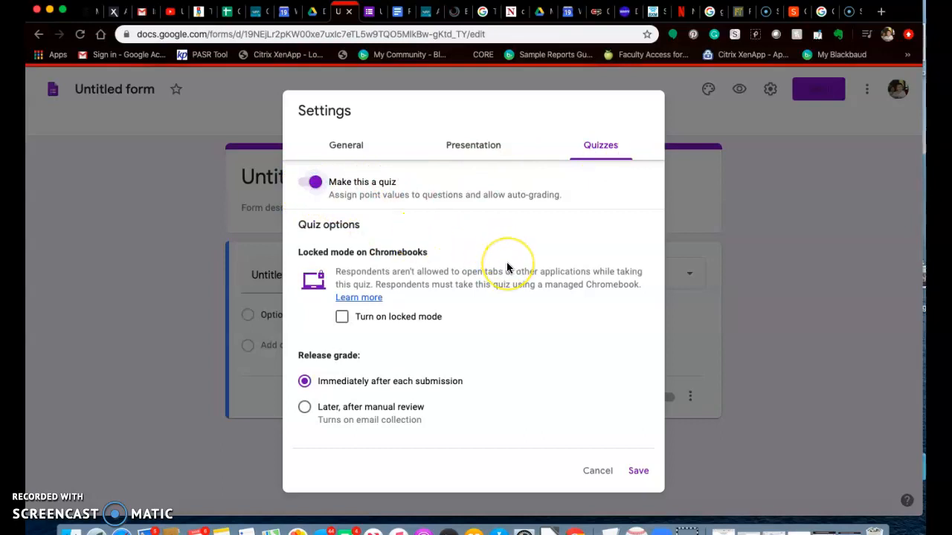
pyautogui.scroll(-1, 506, 264)
pyautogui.scroll(-2, 507, 266)
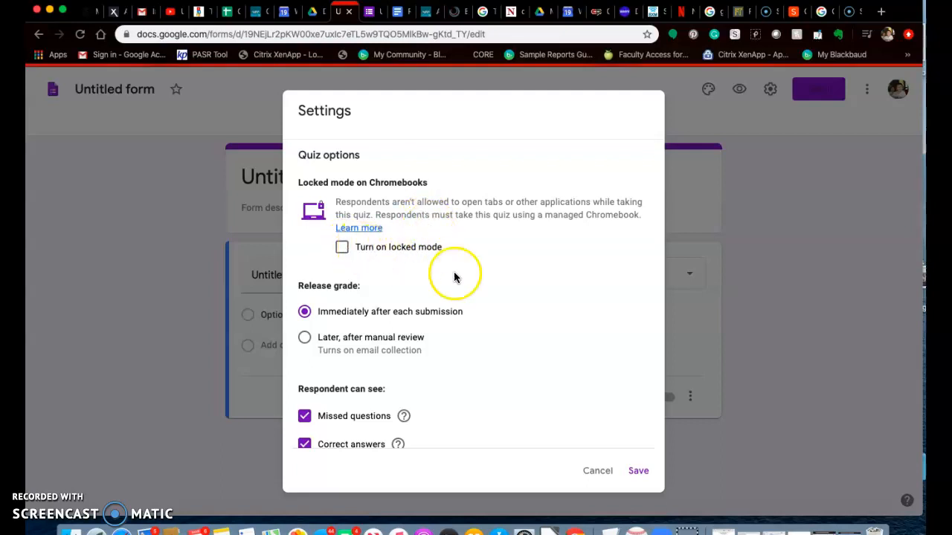
pyautogui.scroll(-2, 501, 281)
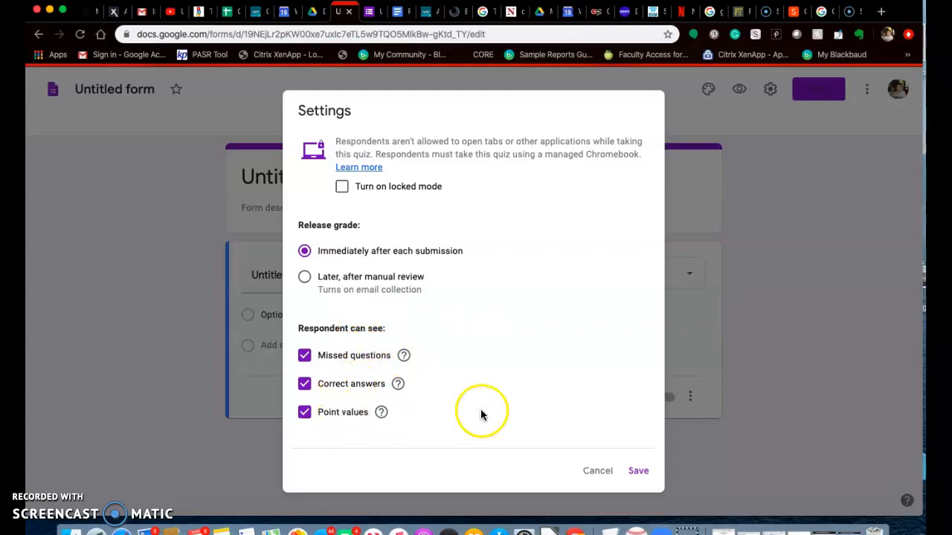
pyautogui.click(640, 472)
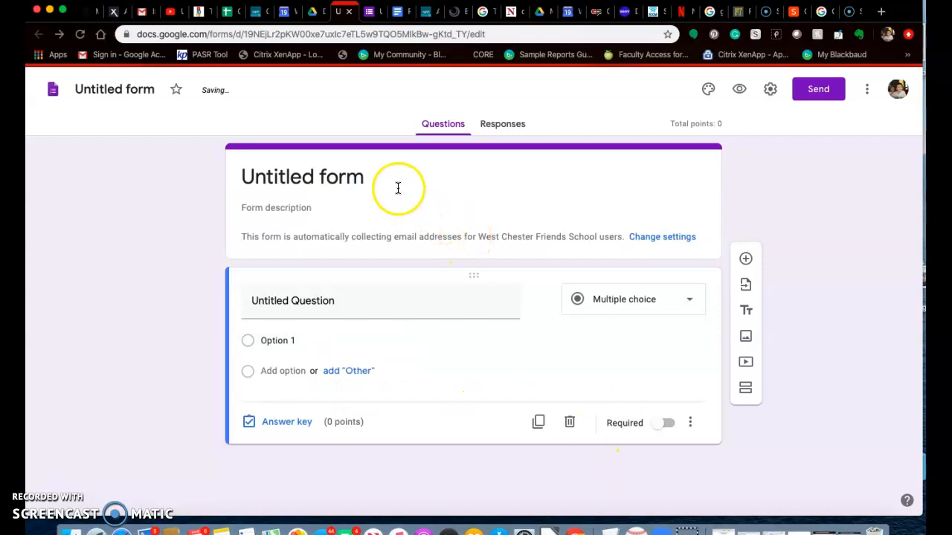
# Replace the form's placeholder heading with the title "Practice Quiz".
pyautogui.click(362, 177)
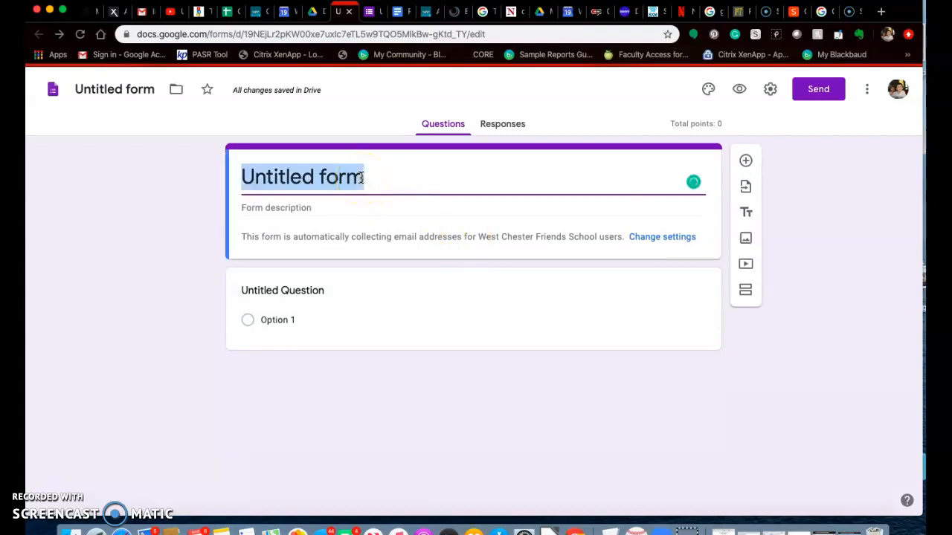
pyautogui.write('Pr')
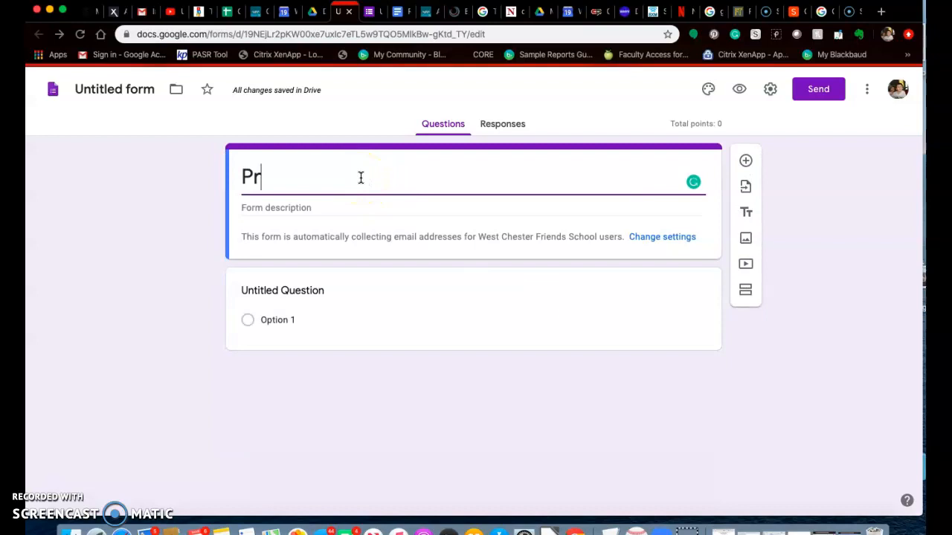
pyautogui.write('actice Quiz')
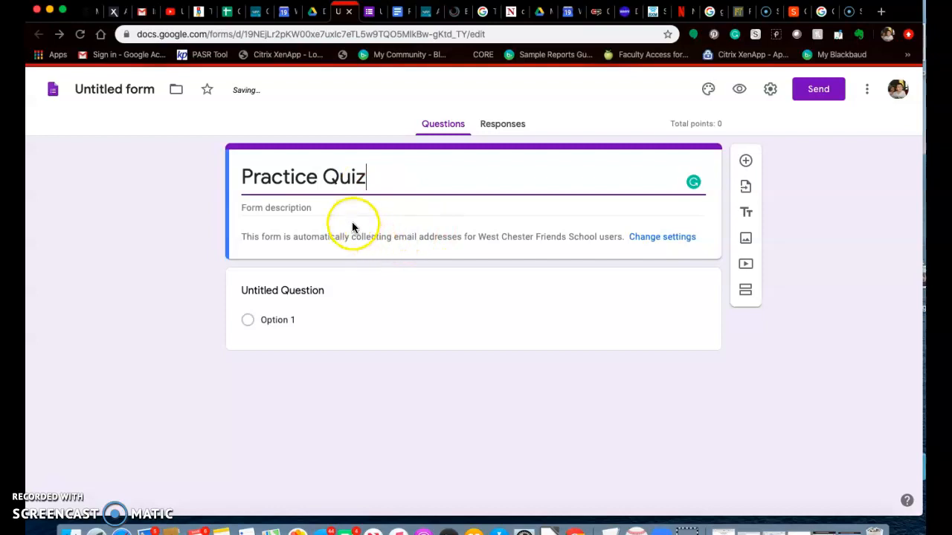
# Set the first question's text to "How many days in a year", keeping it as multiple choice.
pyautogui.click(354, 299)
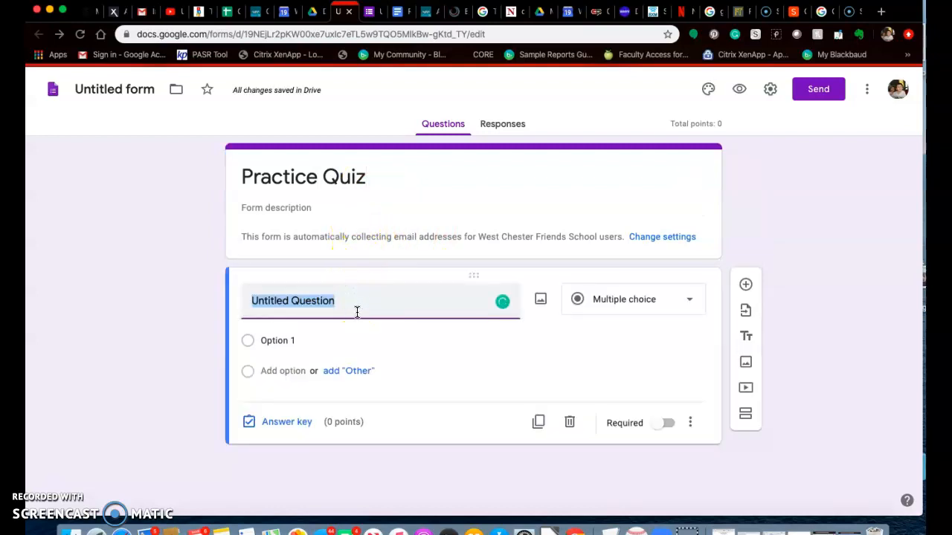
pyautogui.write('How many days in')
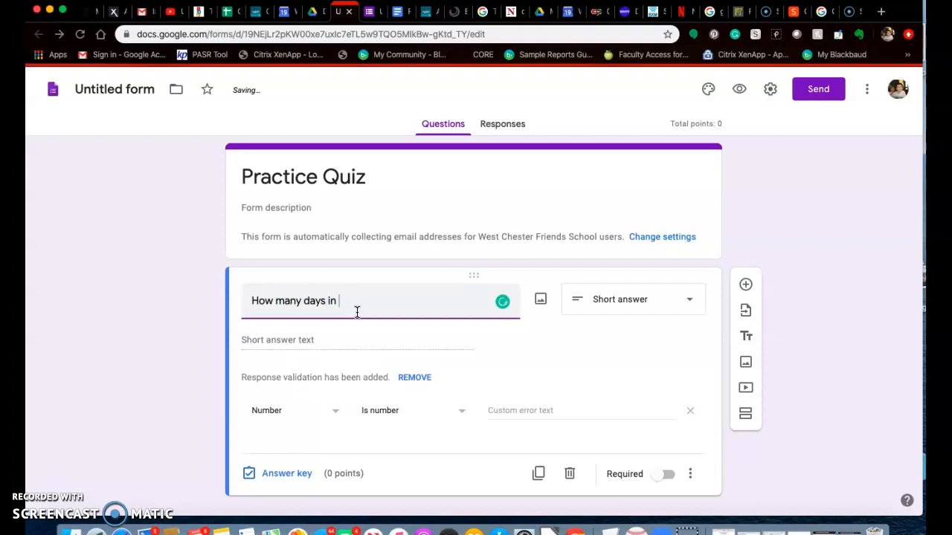
pyautogui.write(' a year')
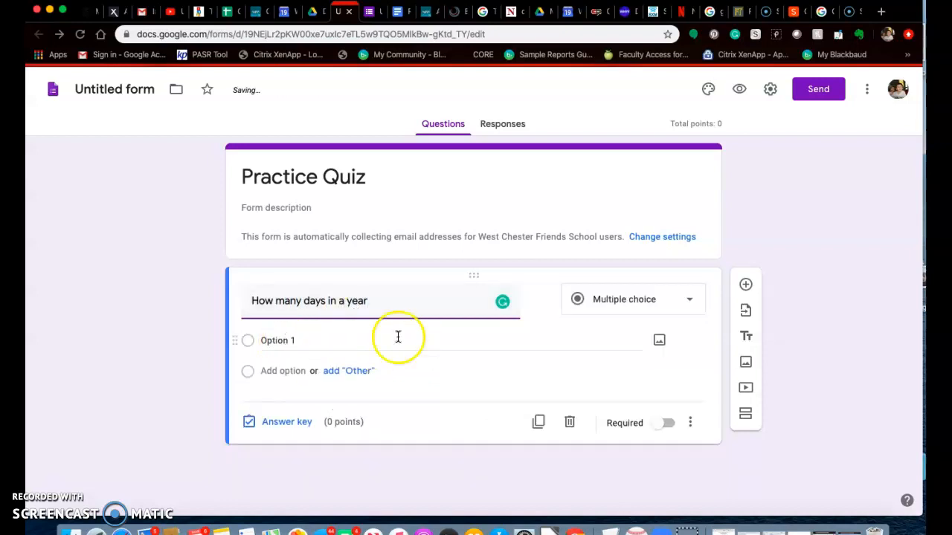
pyautogui.click(658, 300)
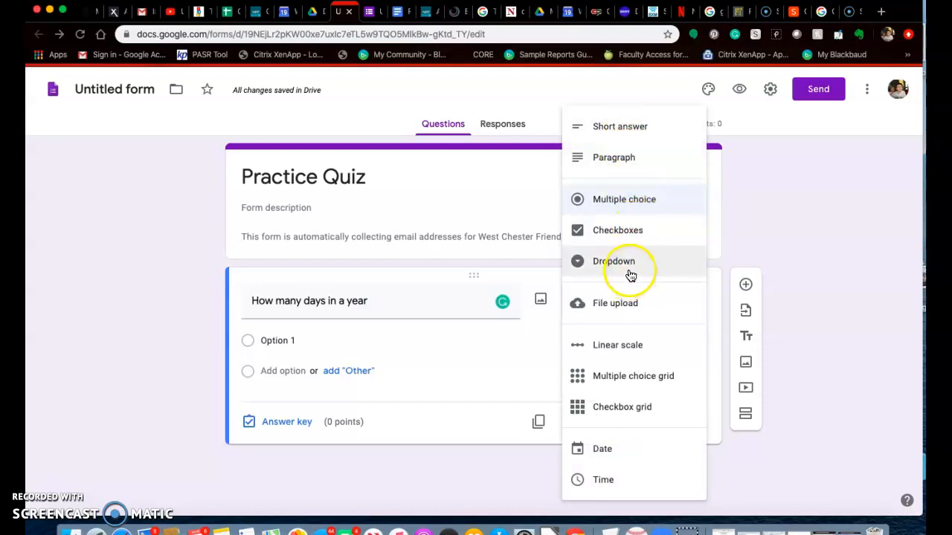
pyautogui.click(764, 222)
# Enter 350, 365, 345 and 215 as the four answer options of the days-in-a-year question.
pyautogui.click(300, 341)
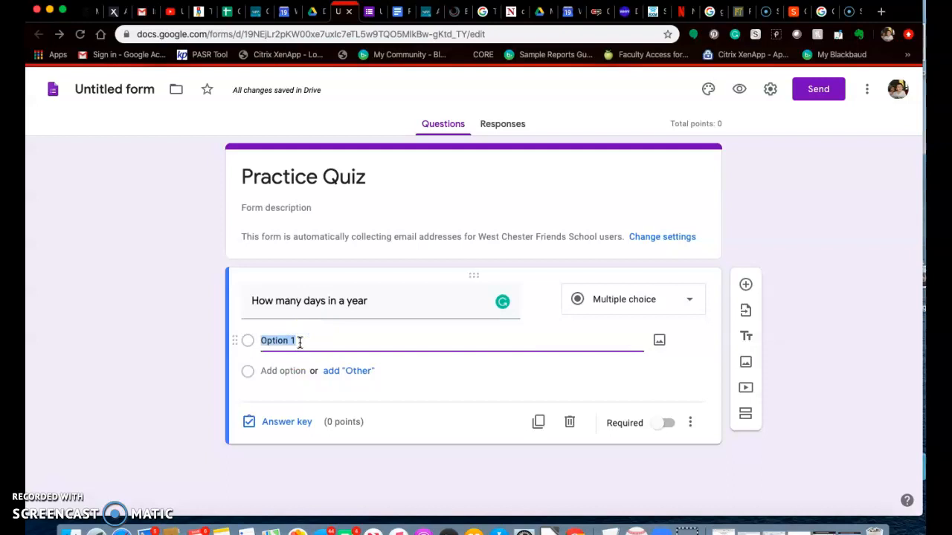
pyautogui.write('350')
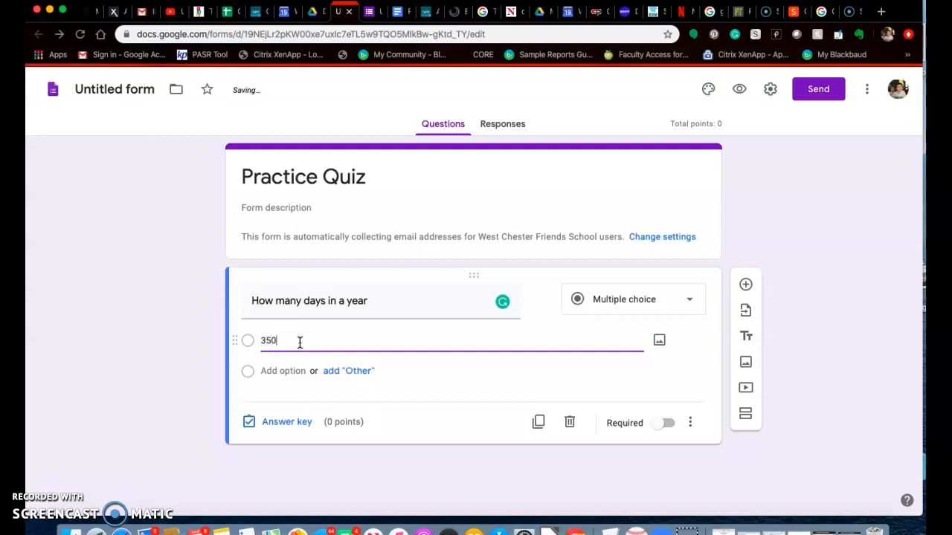
pyautogui.press('Return')
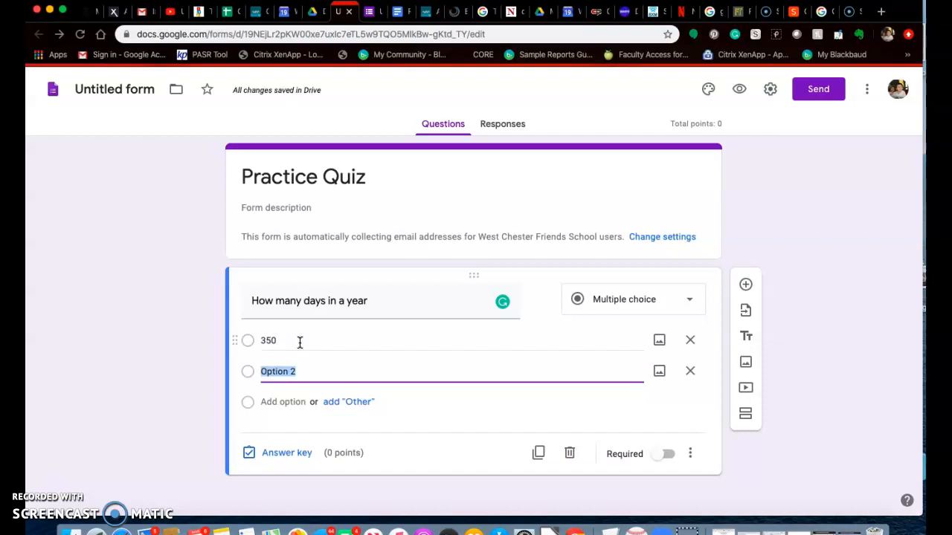
pyautogui.write('365')
pyautogui.press('Return')
pyautogui.write('345')
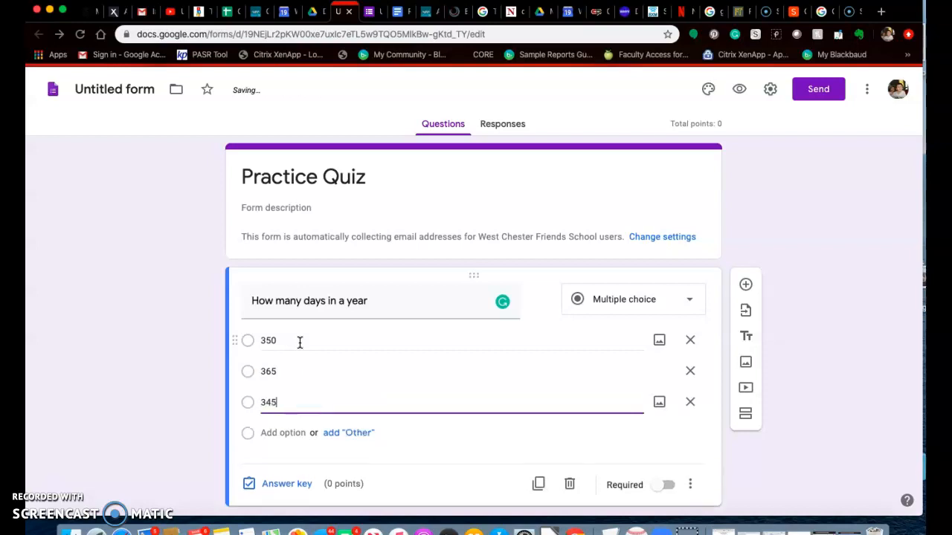
pyautogui.press('Return')
pyautogui.write('215')
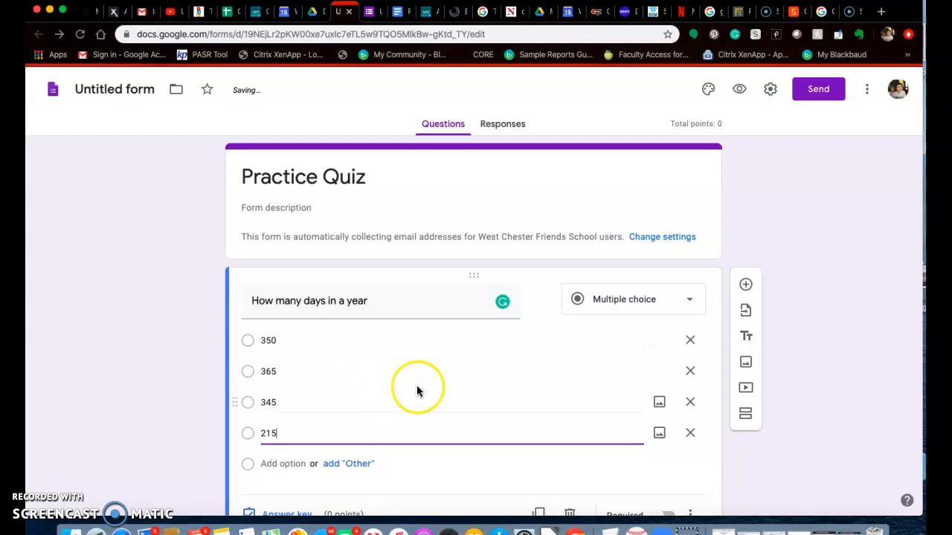
# Mark 365 as the correct answer in the question's answer key and assign it 5 points.
pyautogui.scroll(-2, 705, 459)
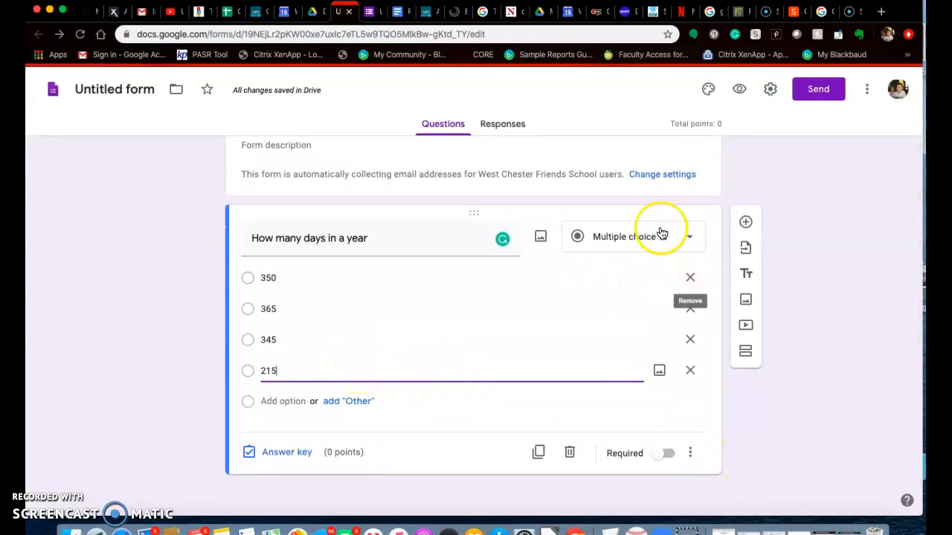
pyautogui.click(277, 454)
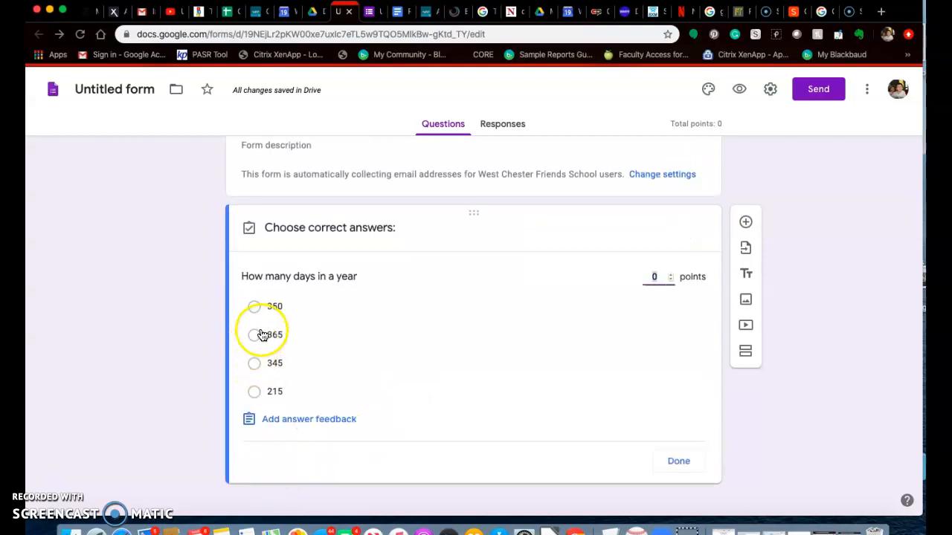
pyautogui.click(256, 335)
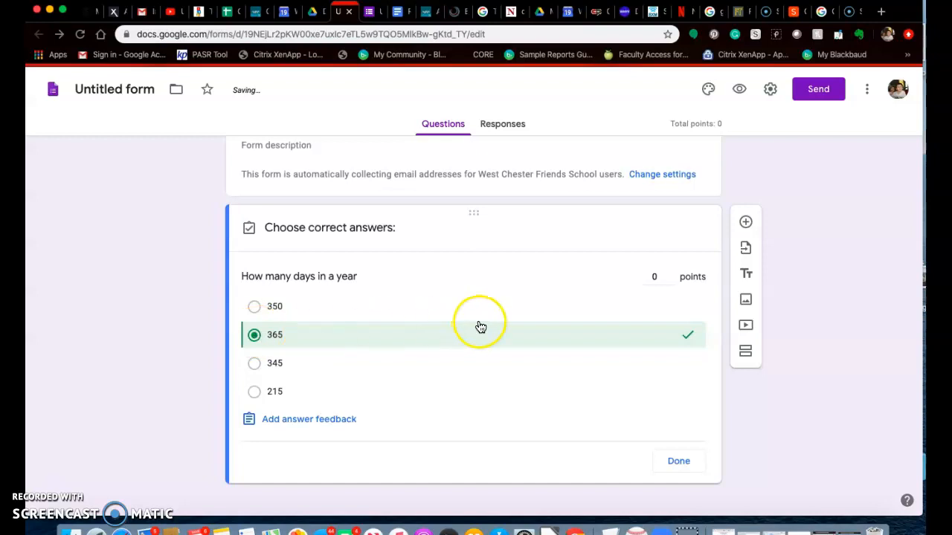
pyautogui.click(668, 279)
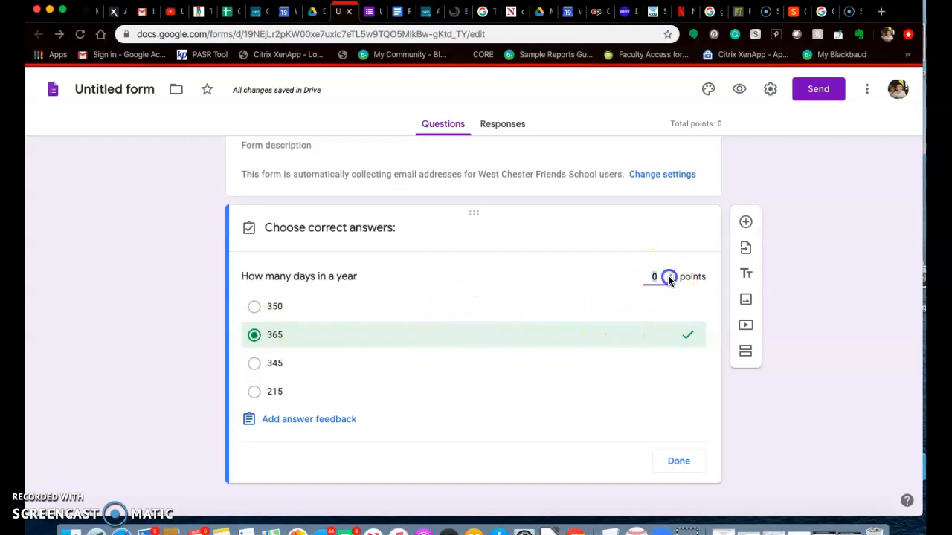
pyautogui.write('4')
pyautogui.click(670, 274)
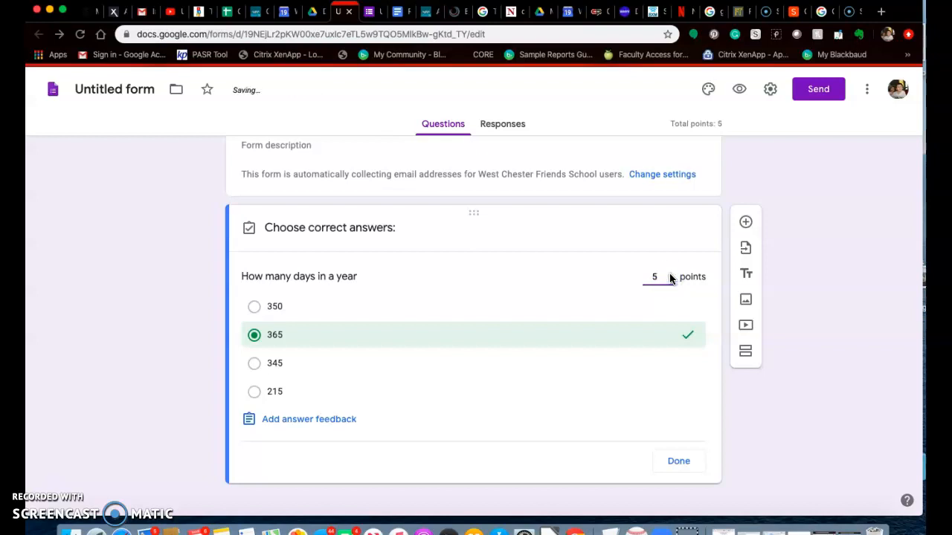
pyautogui.click(677, 462)
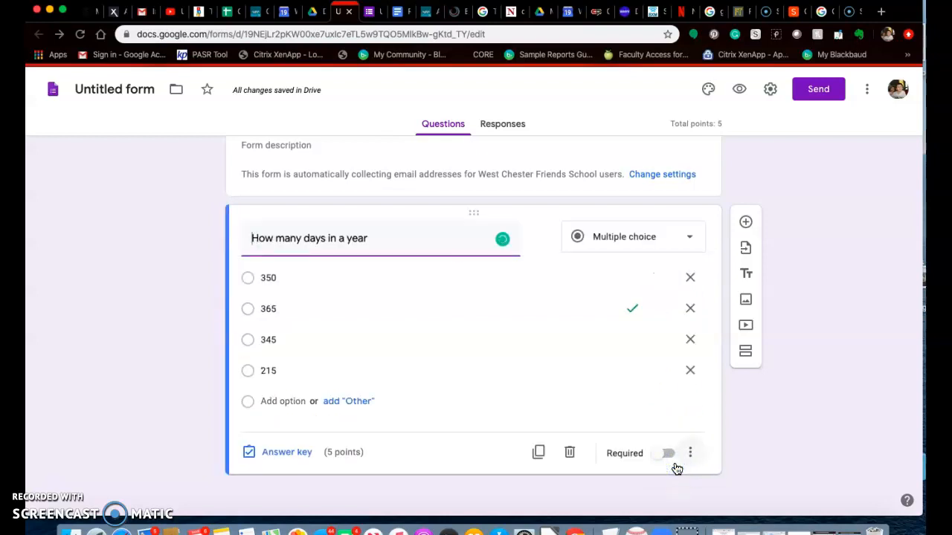
# Add a second question reading "How many hours in a day?" and append a question mark to the days-in-a-year question.
pyautogui.click(746, 223)
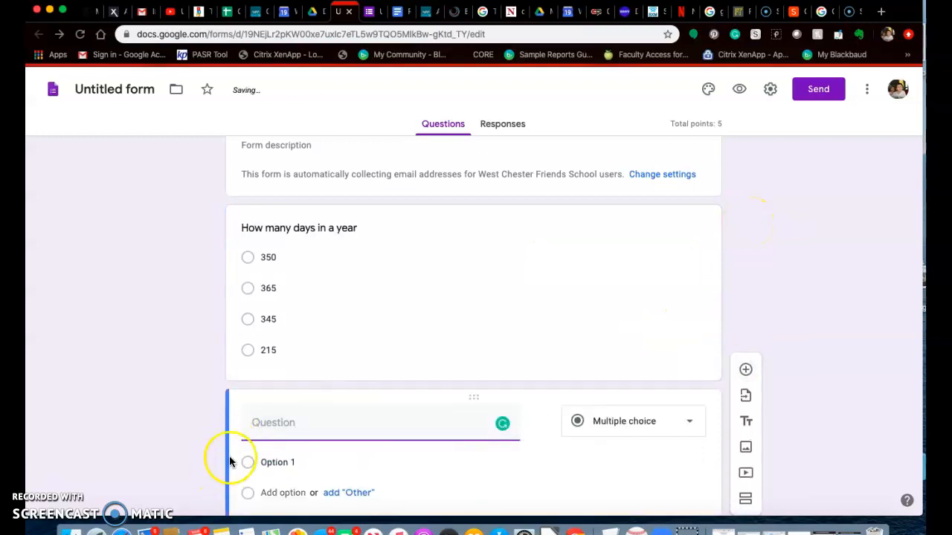
pyautogui.write('Ho')
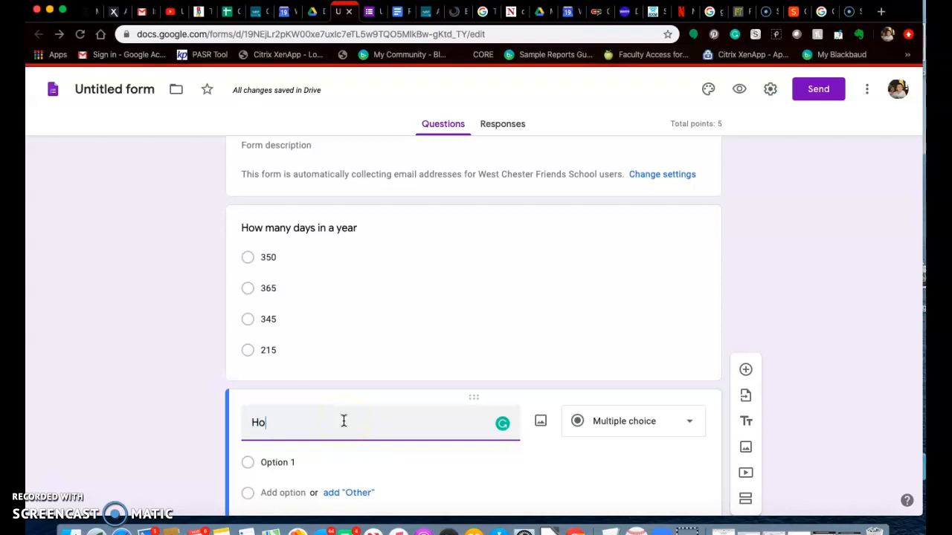
pyautogui.write('w many hours')
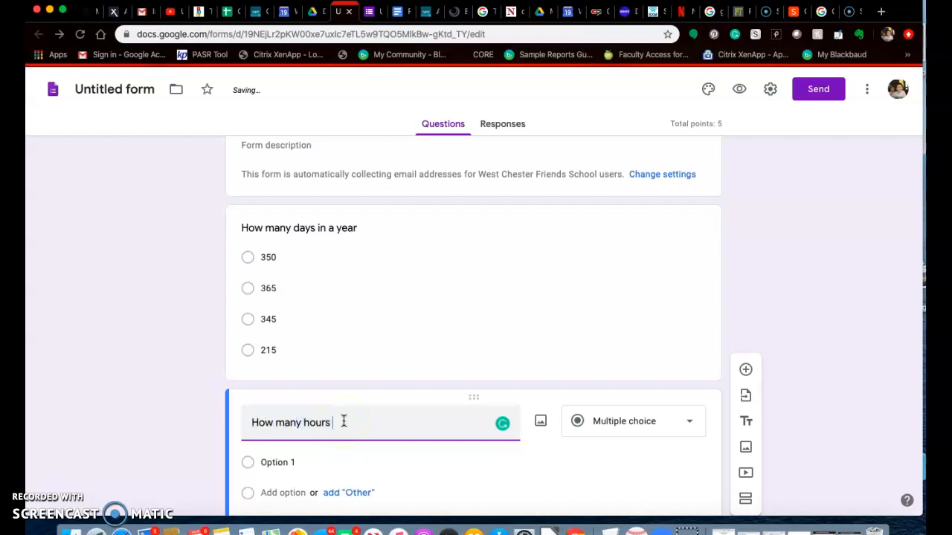
pyautogui.write(' in a day?')
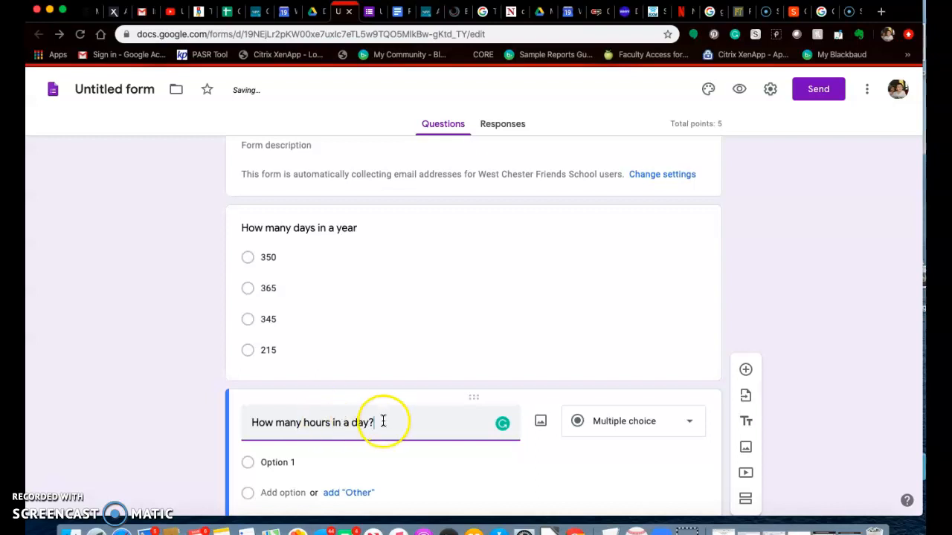
pyautogui.click(368, 228)
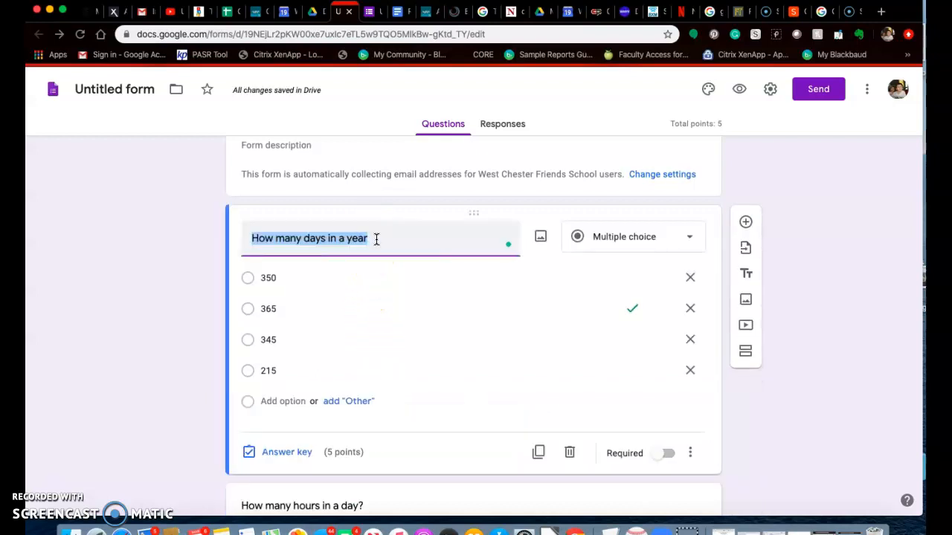
pyautogui.click(377, 238)
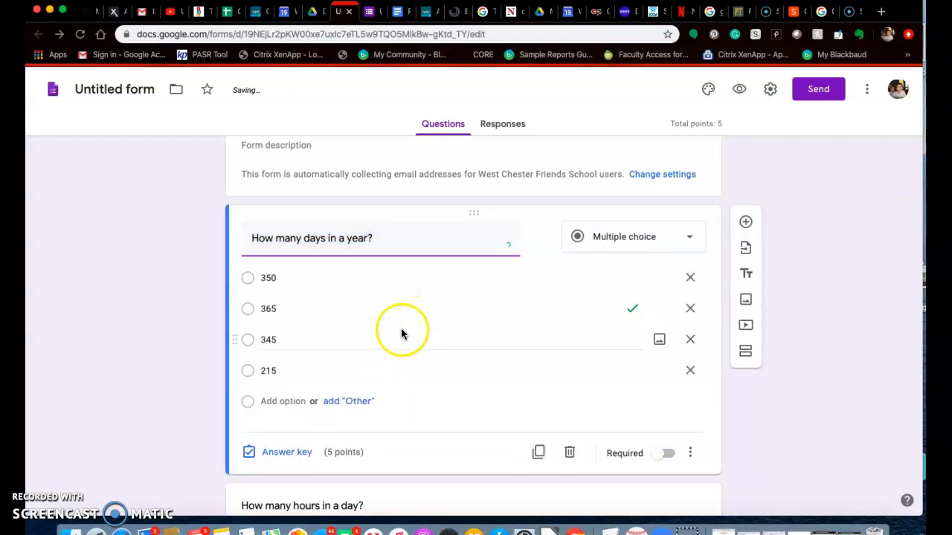
# Enter 22, 12, 24 and 26 as the four answer options of the hours-in-a-day question.
pyautogui.scroll(-2, 398, 346)
pyautogui.click(378, 445)
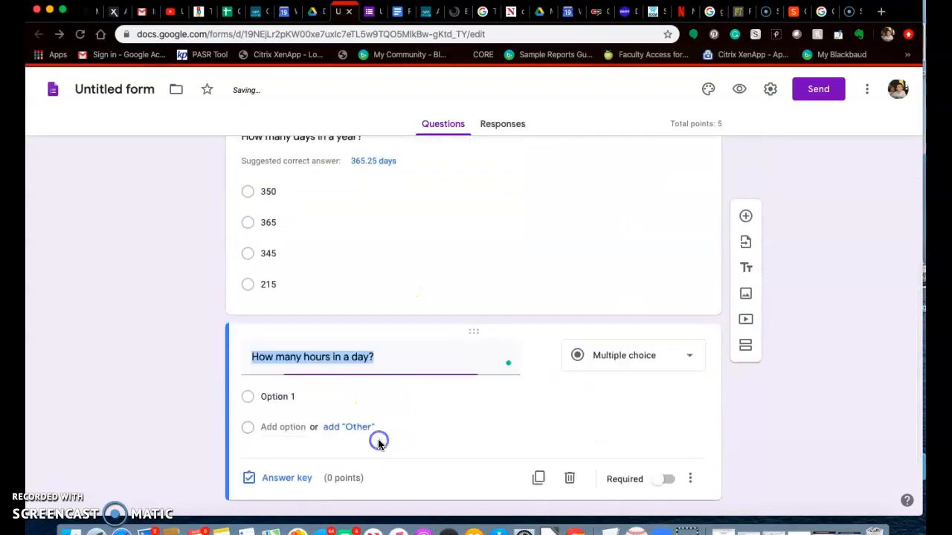
pyautogui.click(302, 393)
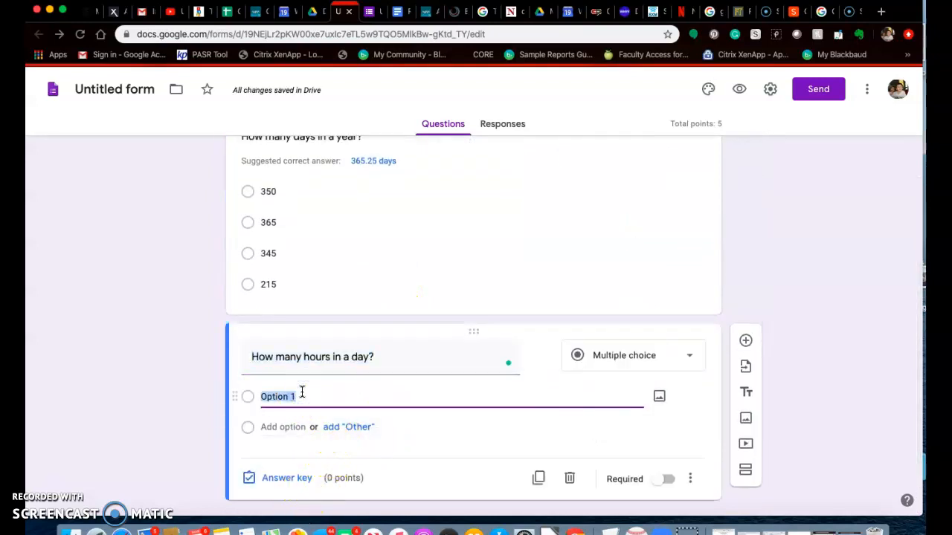
pyautogui.write('22')
pyautogui.press('Return')
pyautogui.write('12')
pyautogui.press('Return')
pyautogui.write('2')
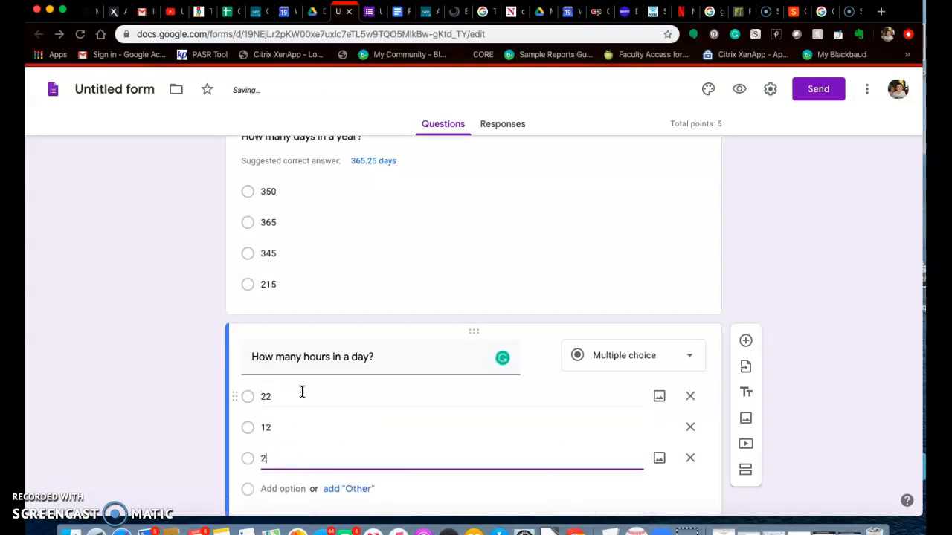
pyautogui.write('4')
pyautogui.press('Return')
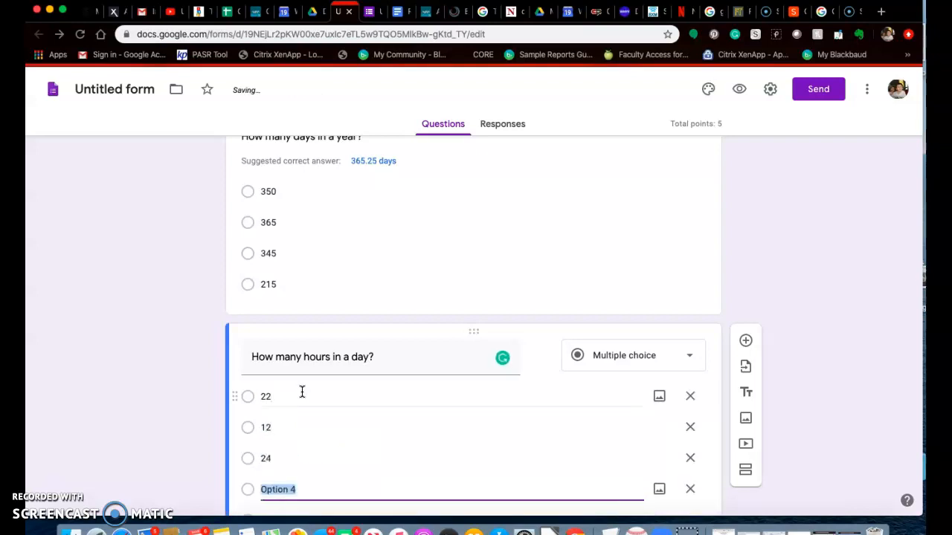
pyautogui.write('26')
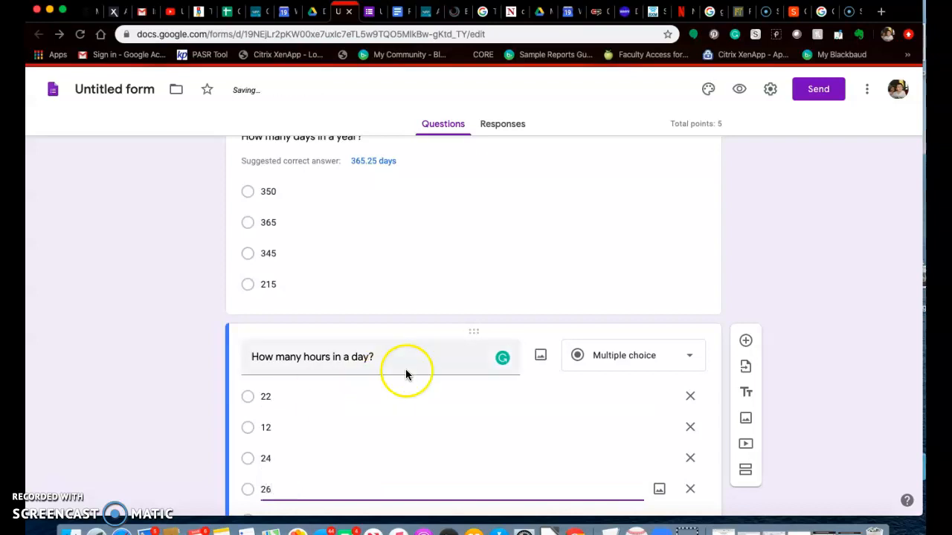
# Mark 24 as the correct answer in the hours-in-a-day question's answer key and assign it 5 points.
pyautogui.scroll(-3, 407, 372)
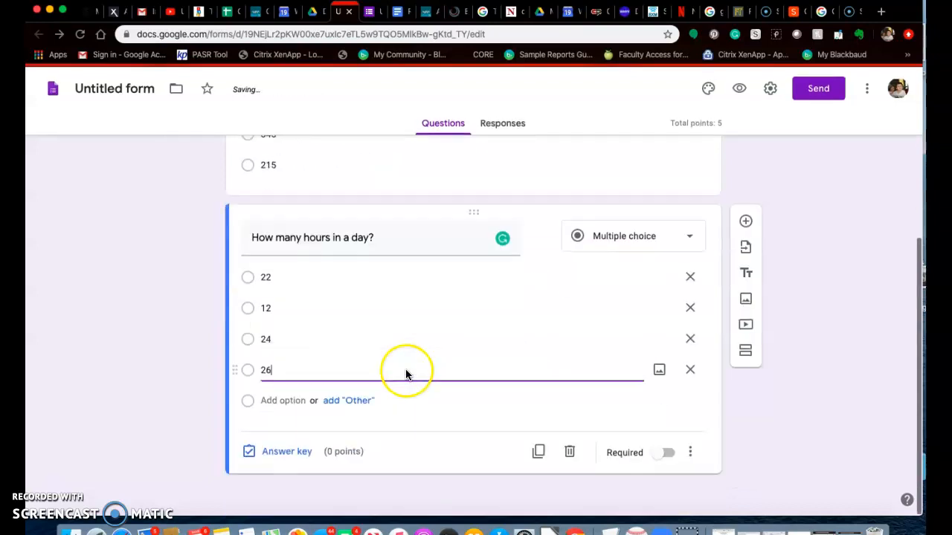
pyautogui.click(275, 453)
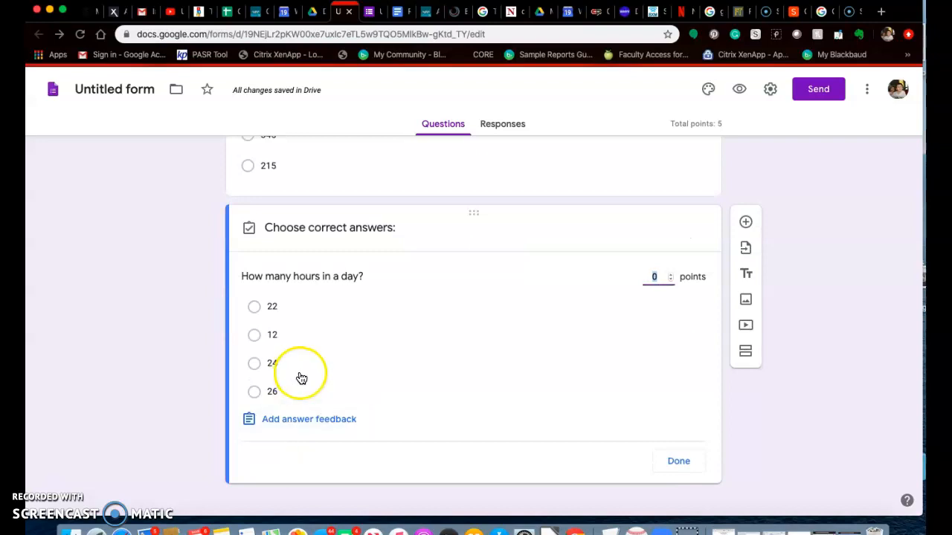
pyautogui.click(255, 364)
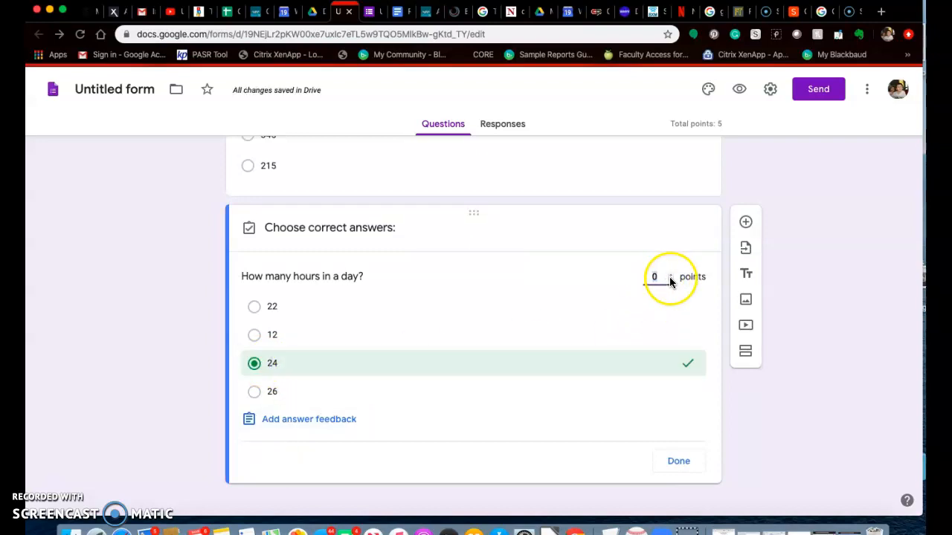
pyautogui.click(669, 276)
pyautogui.click(670, 274)
pyautogui.click(670, 274)
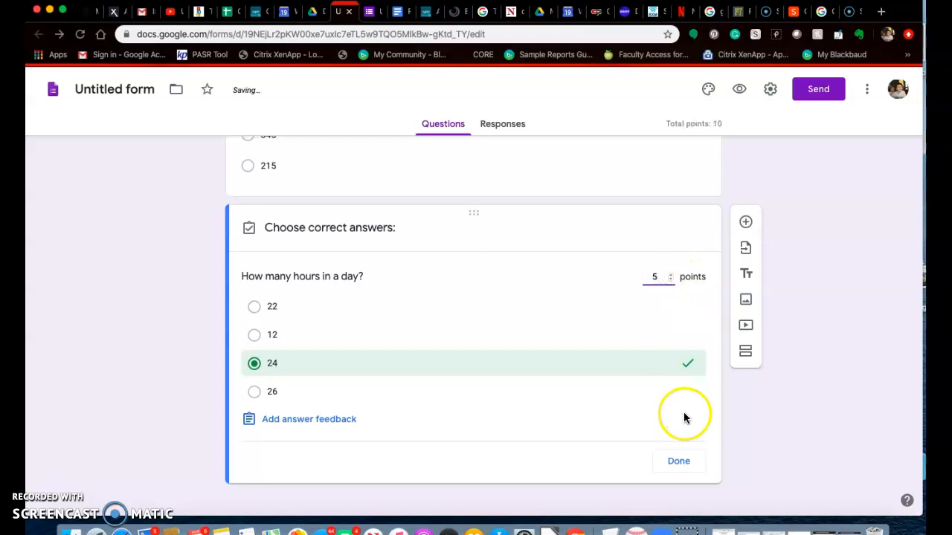
pyautogui.click(679, 463)
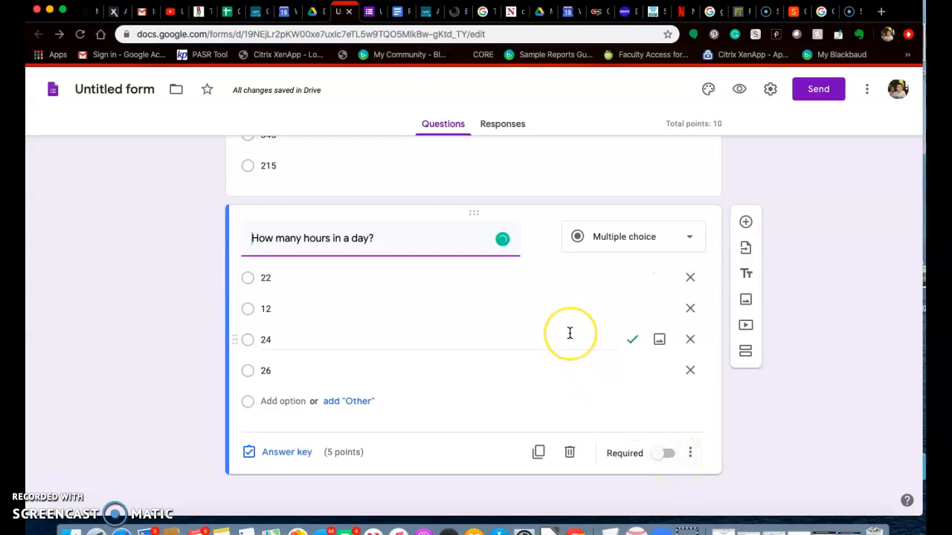
# Prepare to send the Practice Quiz form by e-mail, filling in the recipient's e-mail address.
pyautogui.scroll(1, 570, 333)
pyautogui.scroll(5, 570, 334)
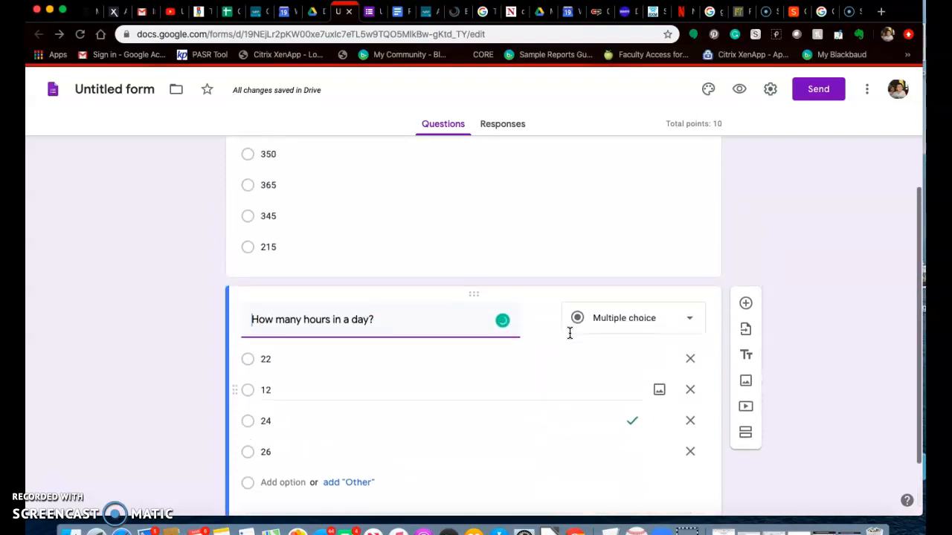
pyautogui.scroll(2, 569, 333)
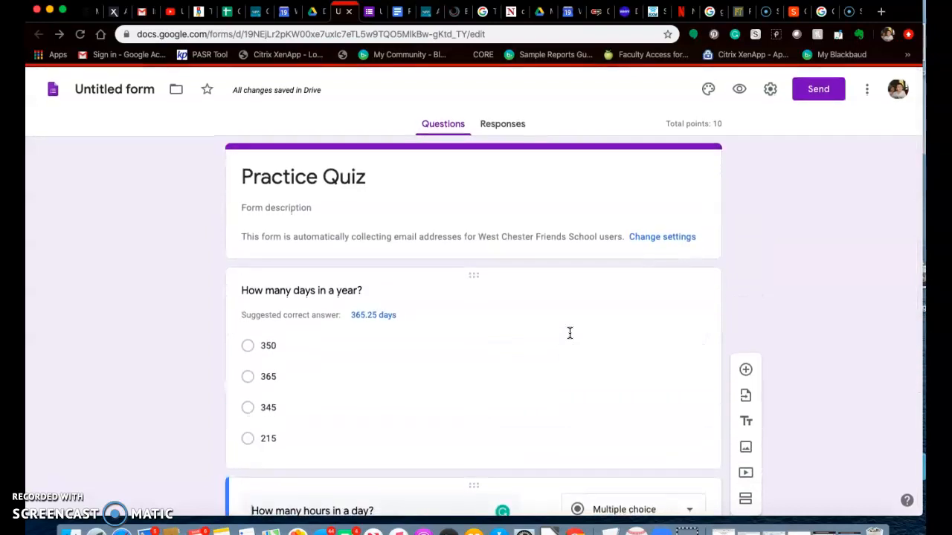
pyautogui.scroll(-7, 777, 253)
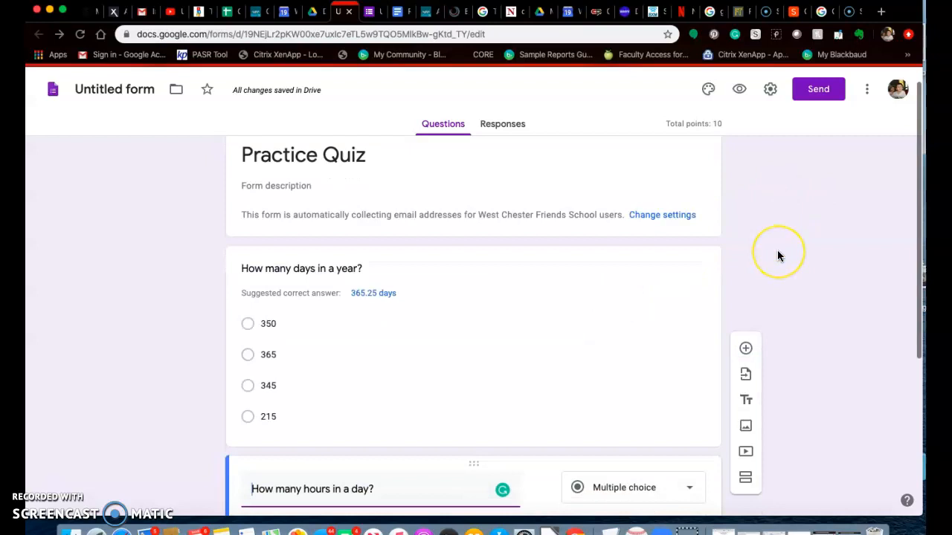
pyautogui.scroll(7, 777, 256)
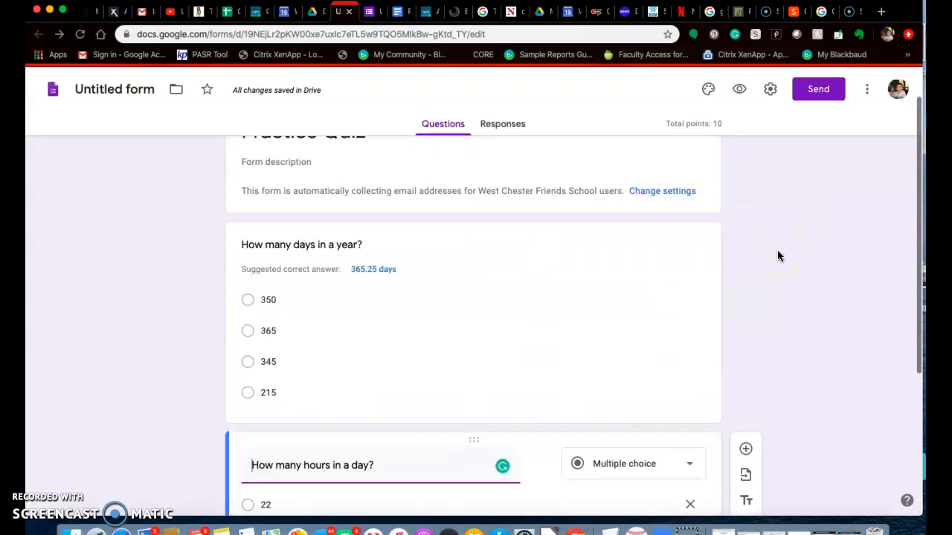
pyautogui.click(816, 90)
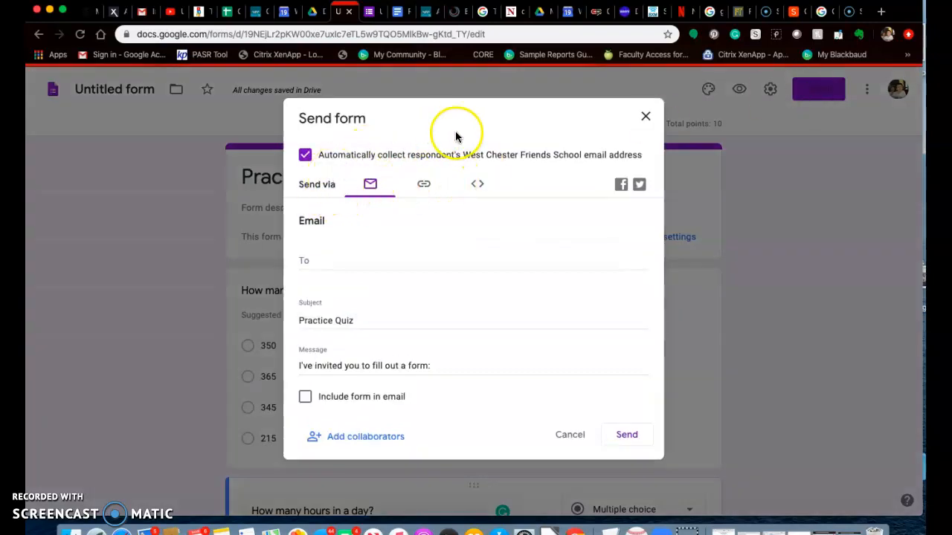
pyautogui.click(370, 187)
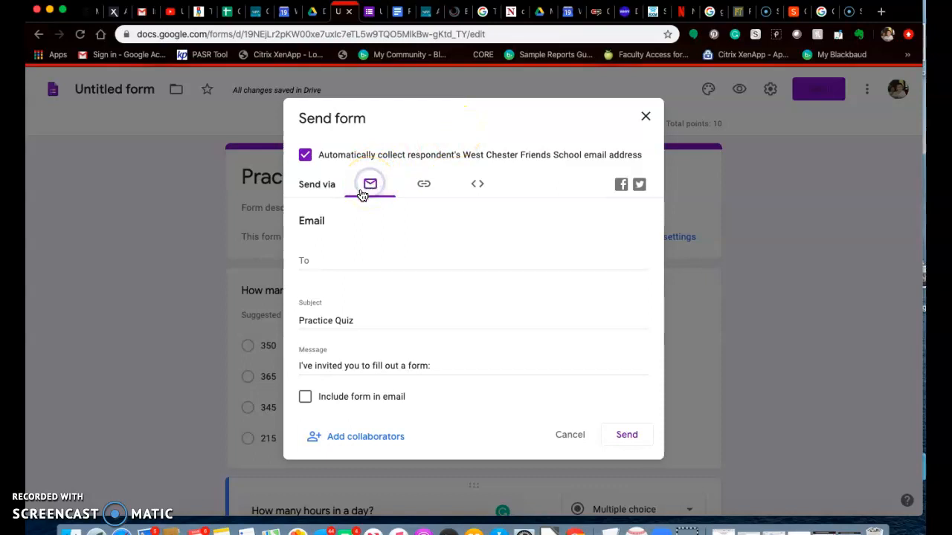
pyautogui.click(345, 225)
pyautogui.click(339, 258)
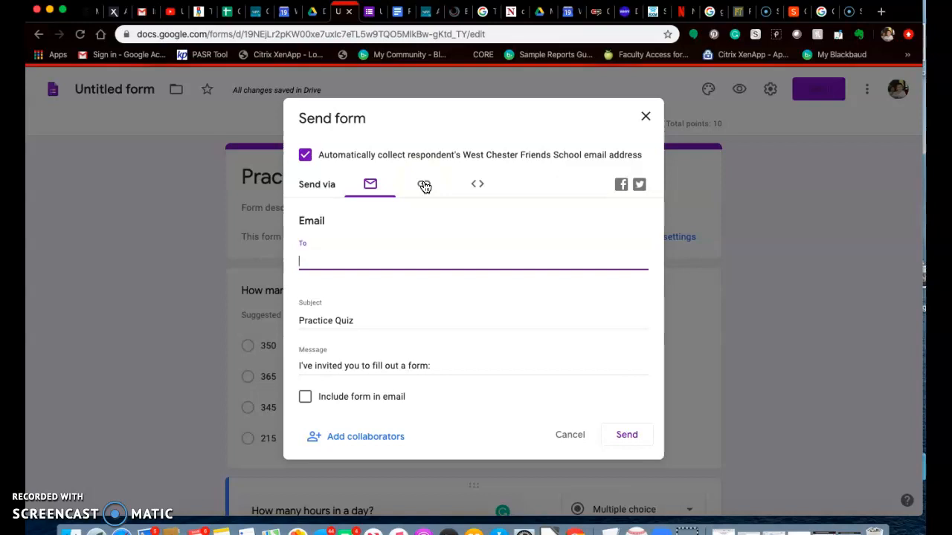
pyautogui.click(322, 257)
pyautogui.write('Mlo')
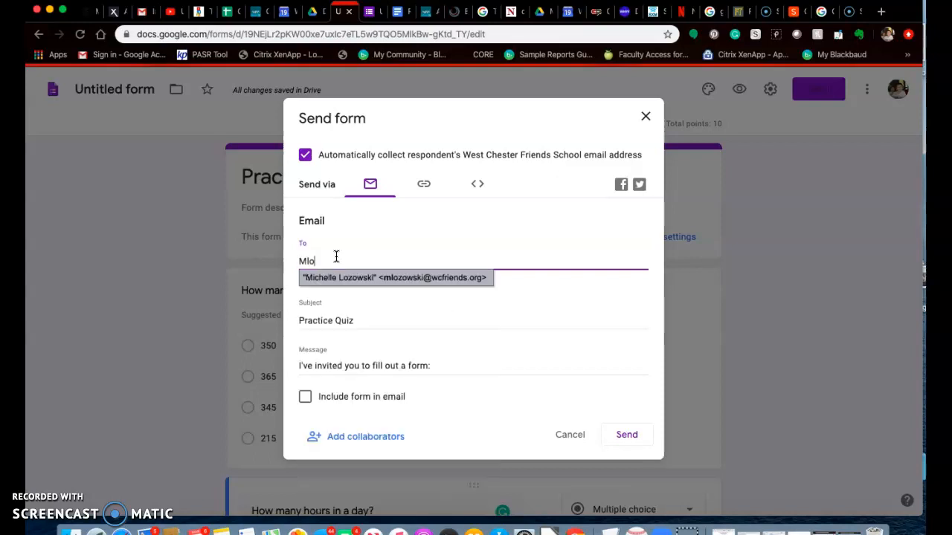
pyautogui.click(380, 281)
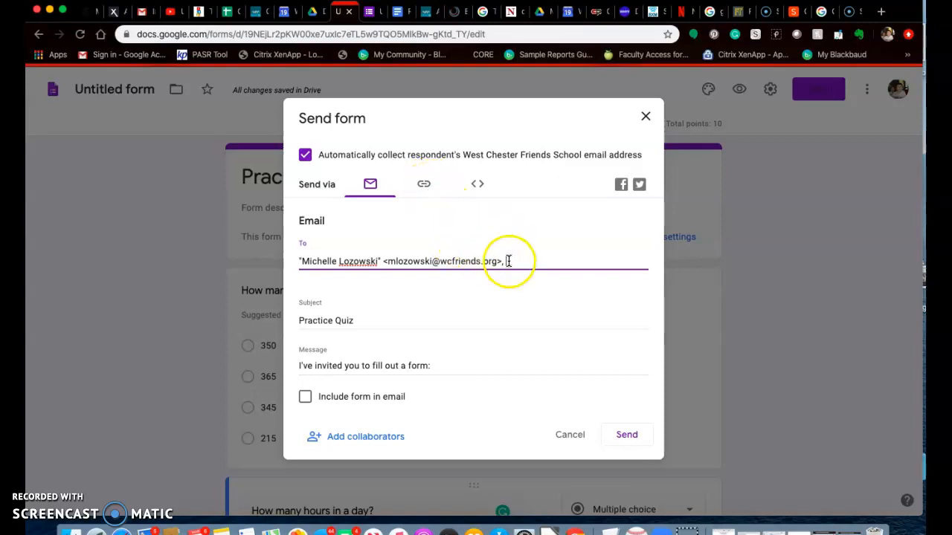
# Check the invitation's message and form-inclusion option, and close the send form dialog without sending.
pyautogui.scroll(-2, 476, 311)
pyautogui.scroll(1, 474, 315)
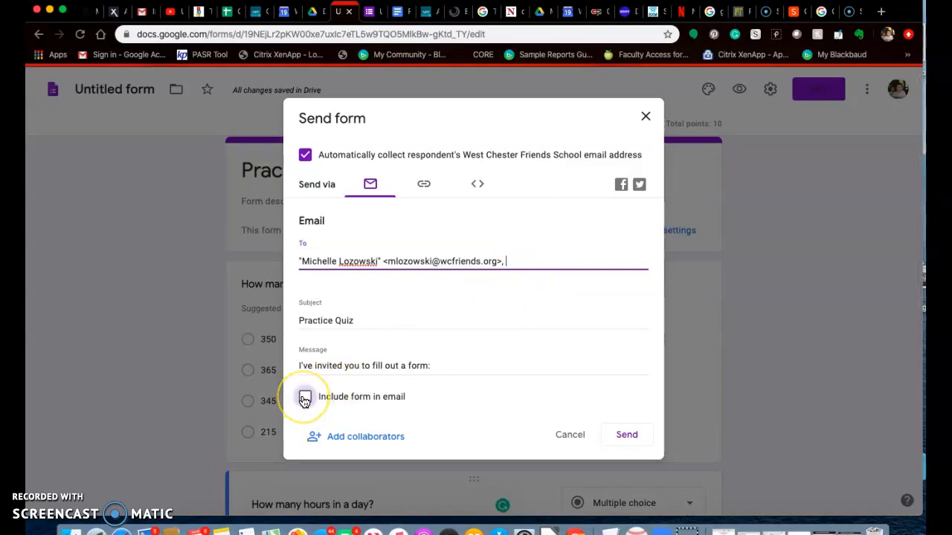
pyautogui.click(466, 368)
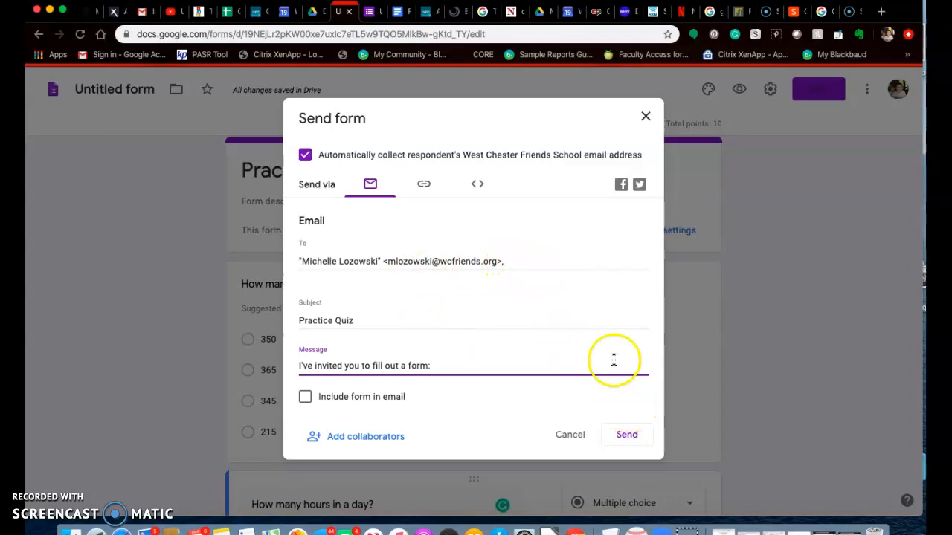
pyautogui.click(646, 119)
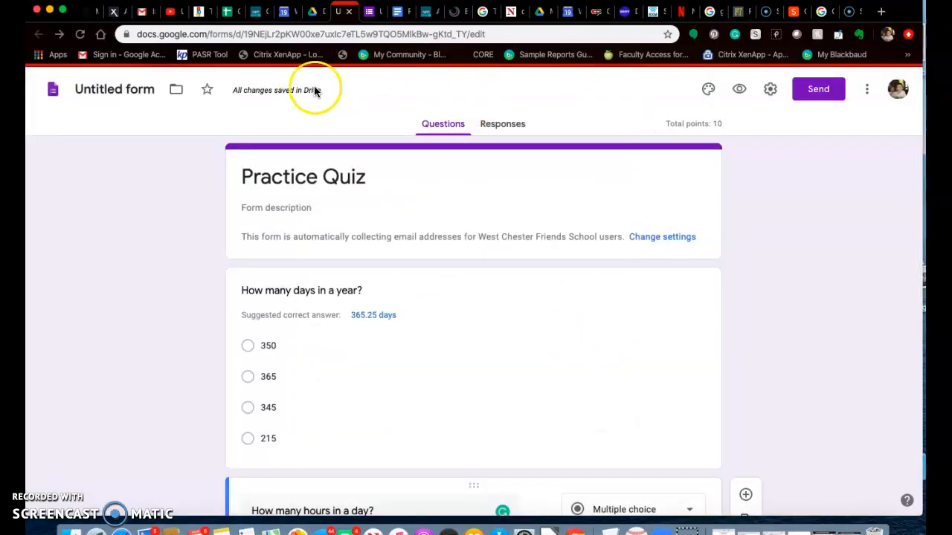
# In Google Drive, open the "Trial run" form from the Distance Learning folder and examine its response summary, including insights and frequently missed questions.
pyautogui.click(316, 14)
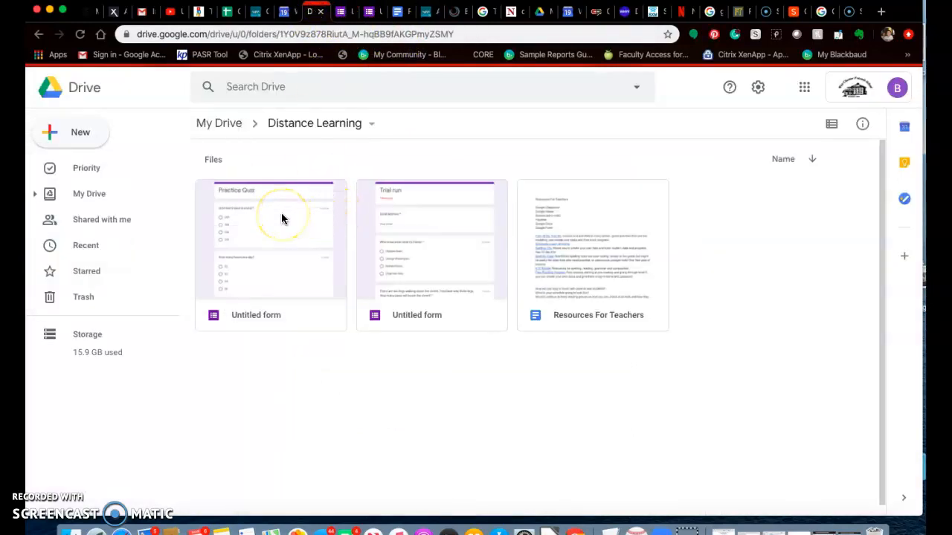
pyautogui.doubleClick(412, 212)
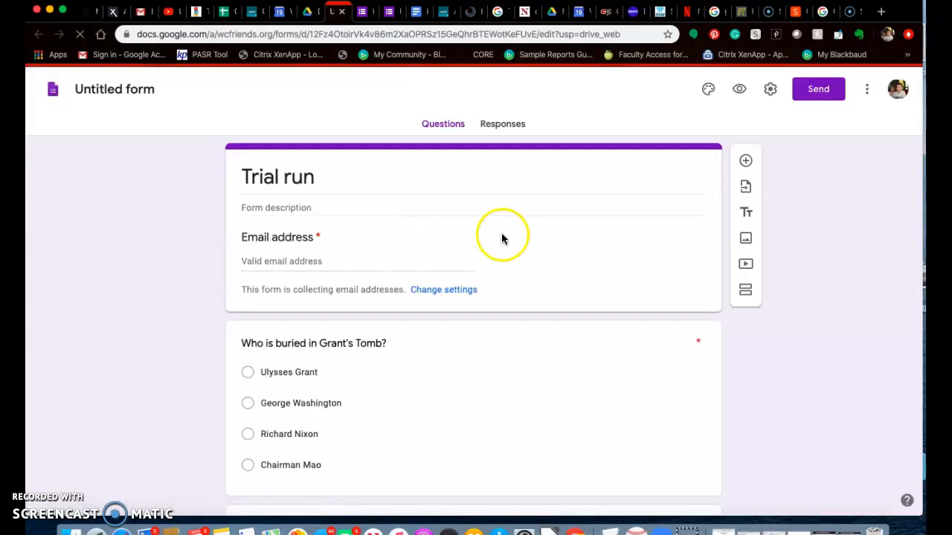
pyautogui.click(501, 124)
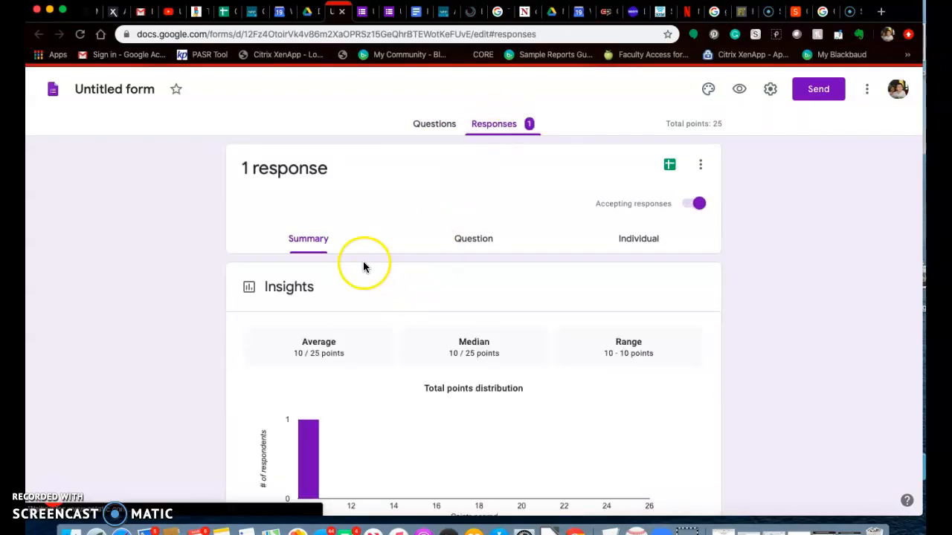
pyautogui.scroll(-1, 364, 267)
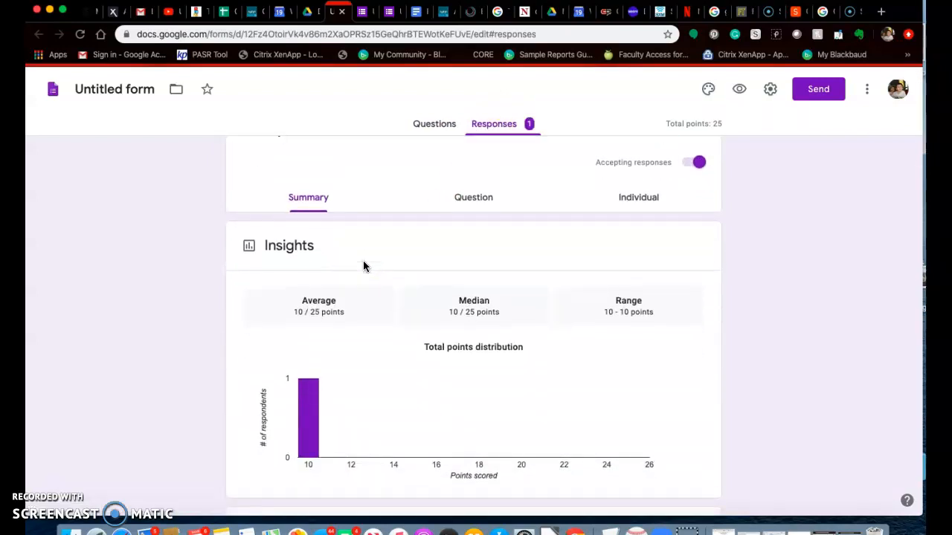
pyautogui.scroll(-3, 364, 266)
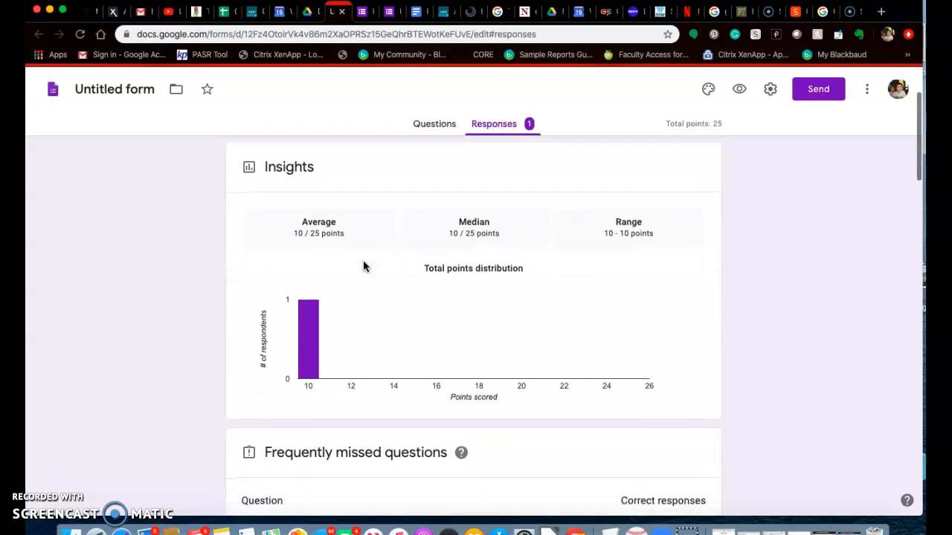
pyautogui.scroll(-1, 364, 266)
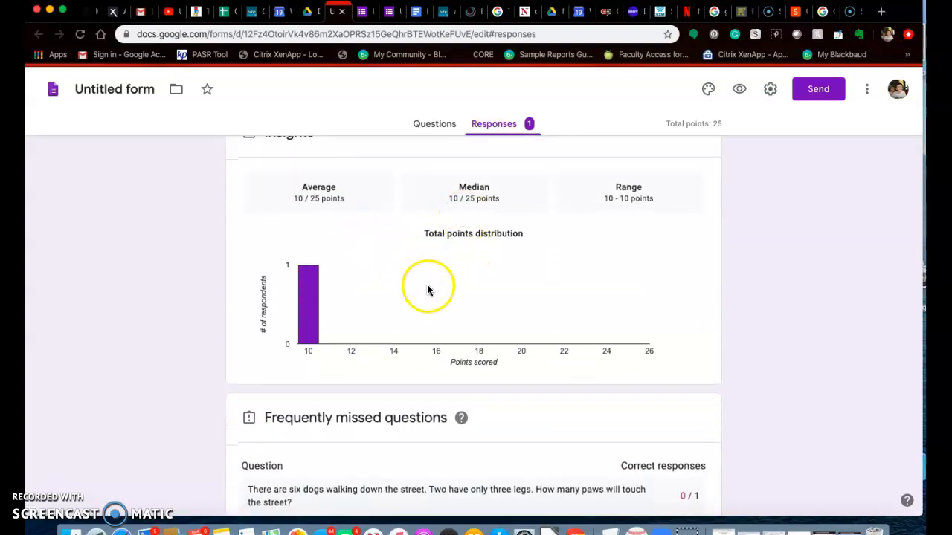
pyautogui.scroll(-3, 426, 289)
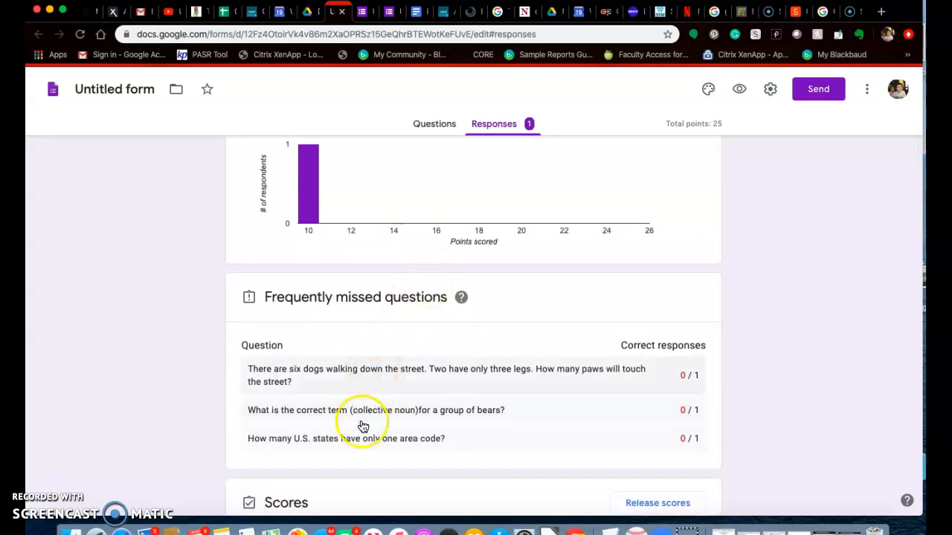
# Examine the rest of the response summary, from the scores and awaited respondents through each question's answer chart, and return to its Insights section.
pyautogui.scroll(-1, 363, 415)
pyautogui.scroll(-5, 365, 413)
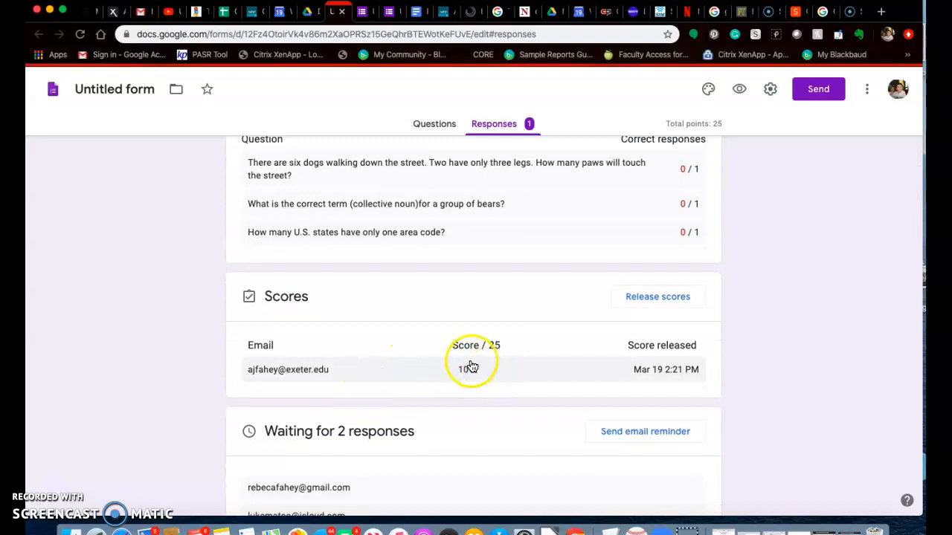
pyautogui.scroll(-1, 490, 358)
pyautogui.scroll(-4, 490, 357)
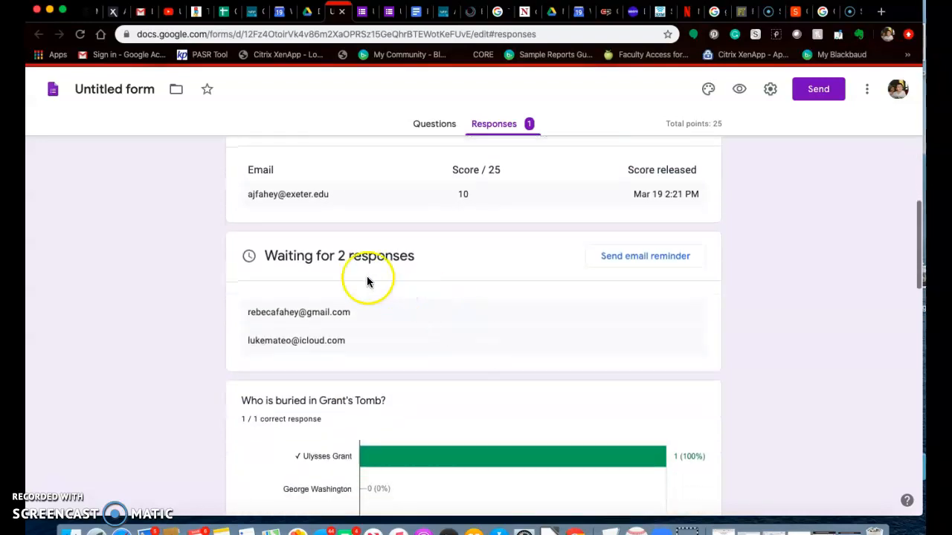
pyautogui.scroll(-5, 461, 347)
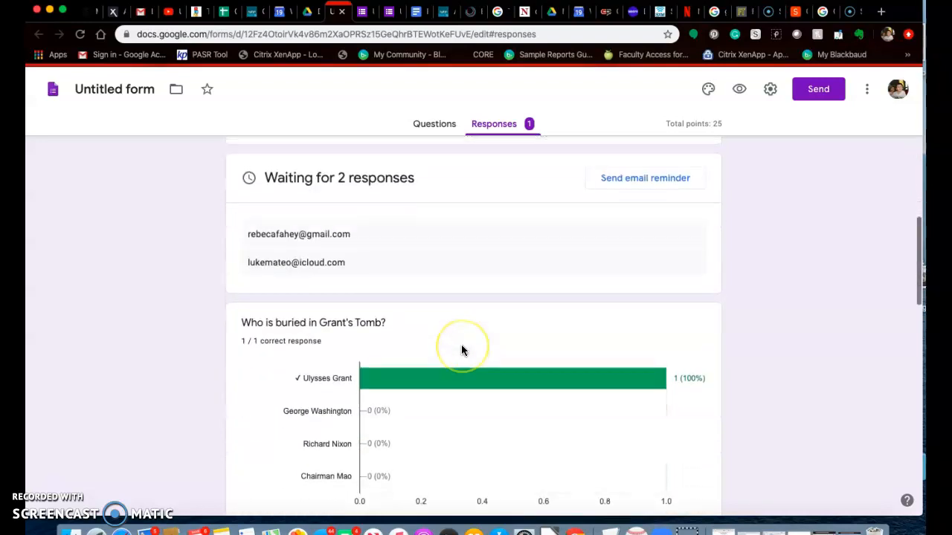
pyautogui.scroll(-1, 461, 351)
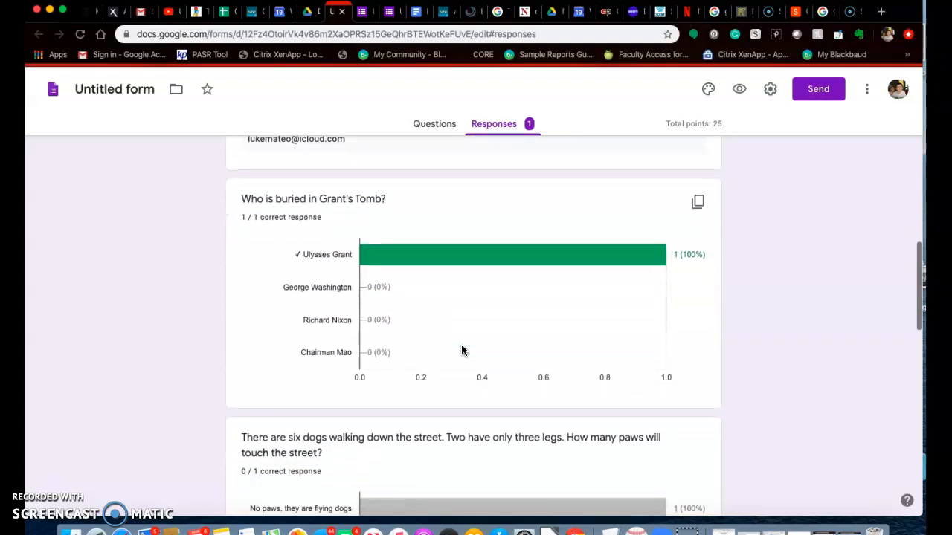
pyautogui.scroll(-10, 432, 290)
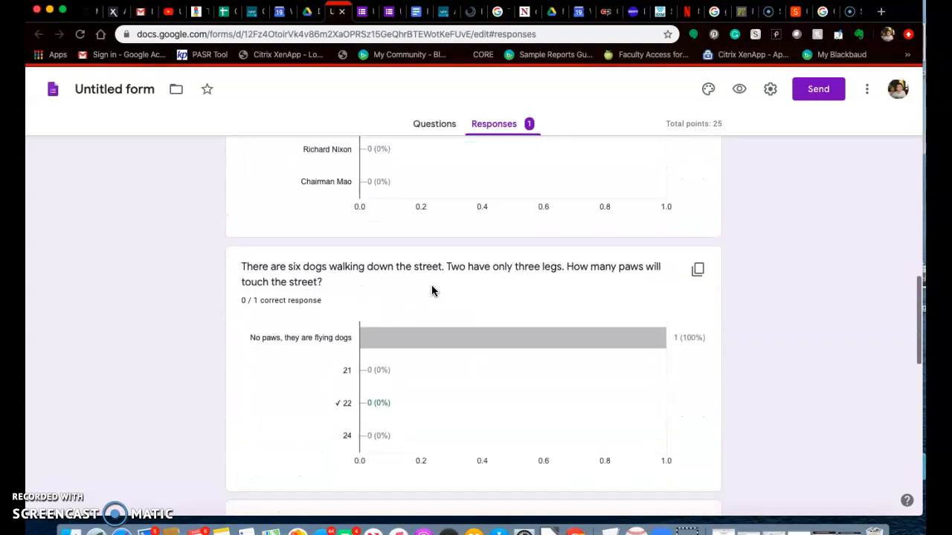
pyautogui.scroll(-12, 432, 291)
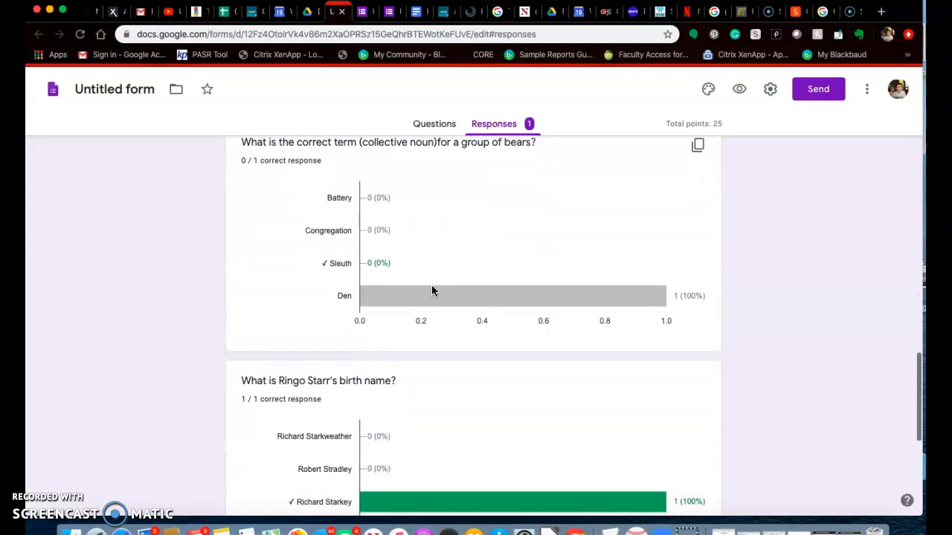
pyautogui.scroll(-4, 432, 291)
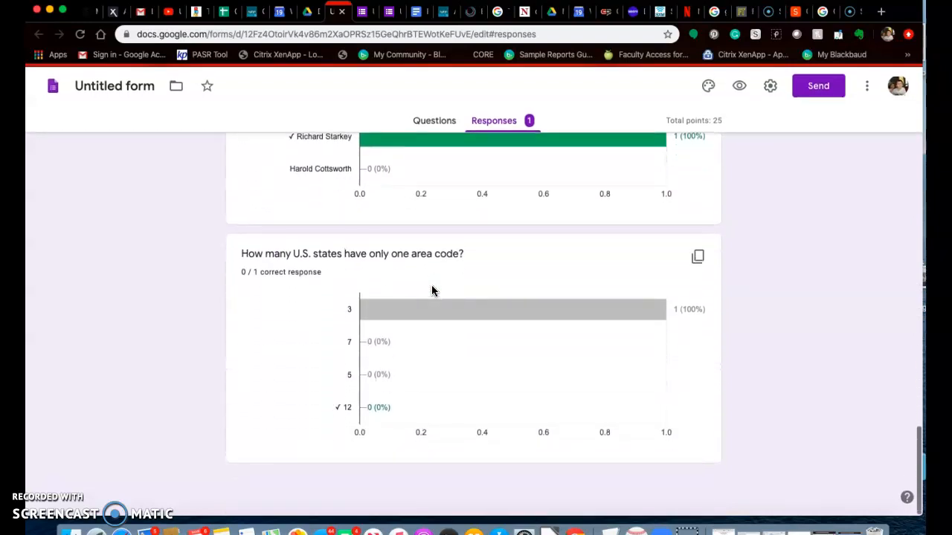
pyautogui.scroll(20, 432, 291)
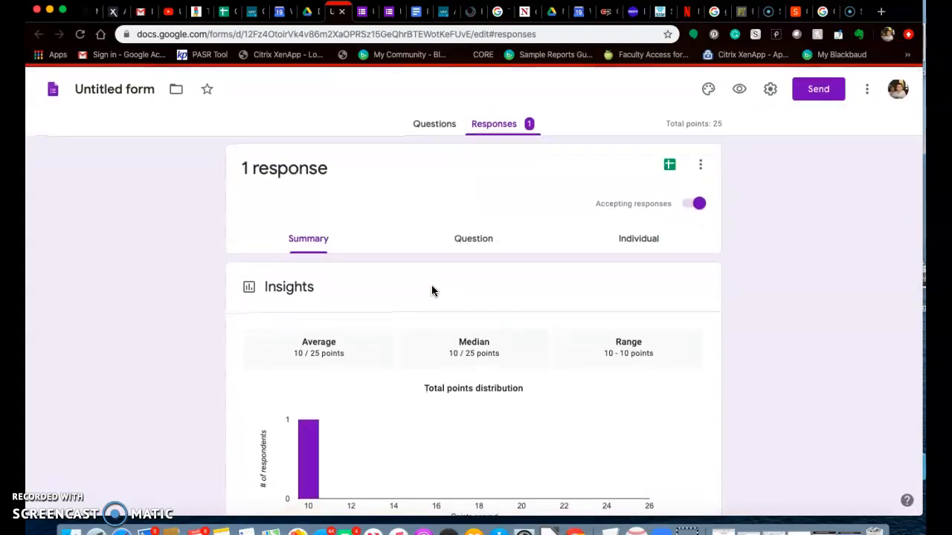